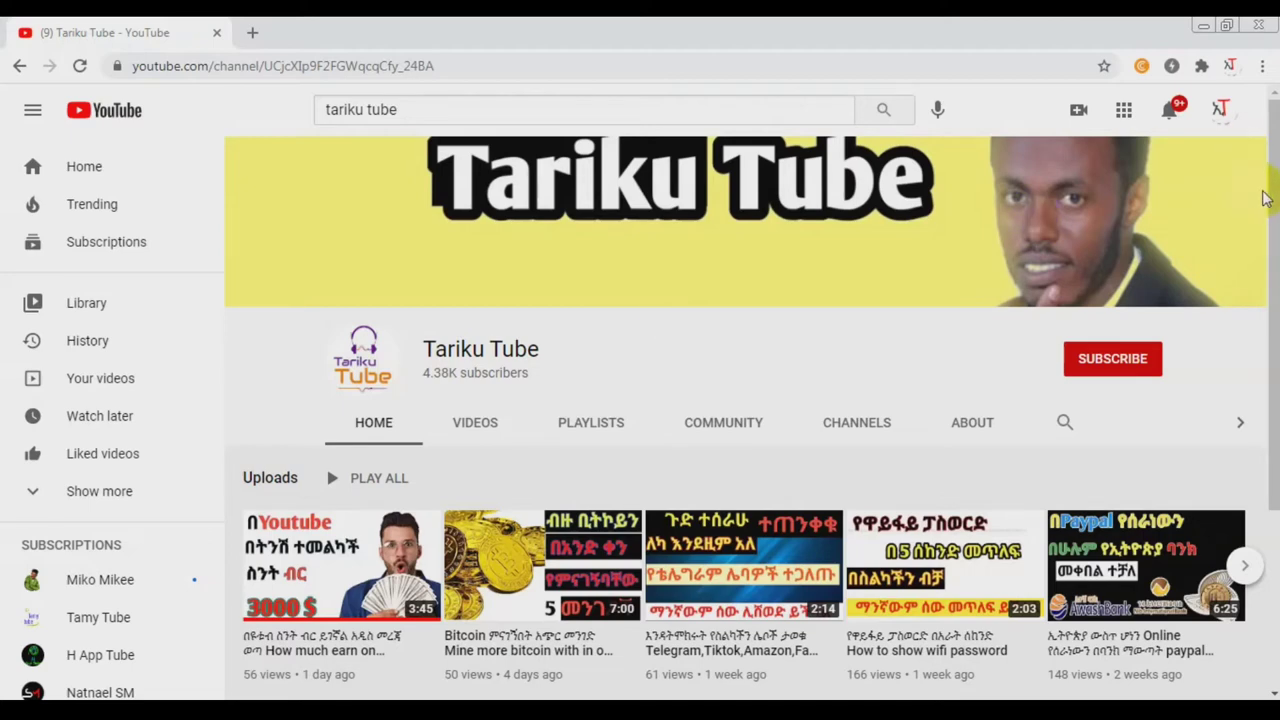
Subscribe to the Tariku Tube channel and set its notifications to All
left_click_drag(1263, 197, 1267, 362)
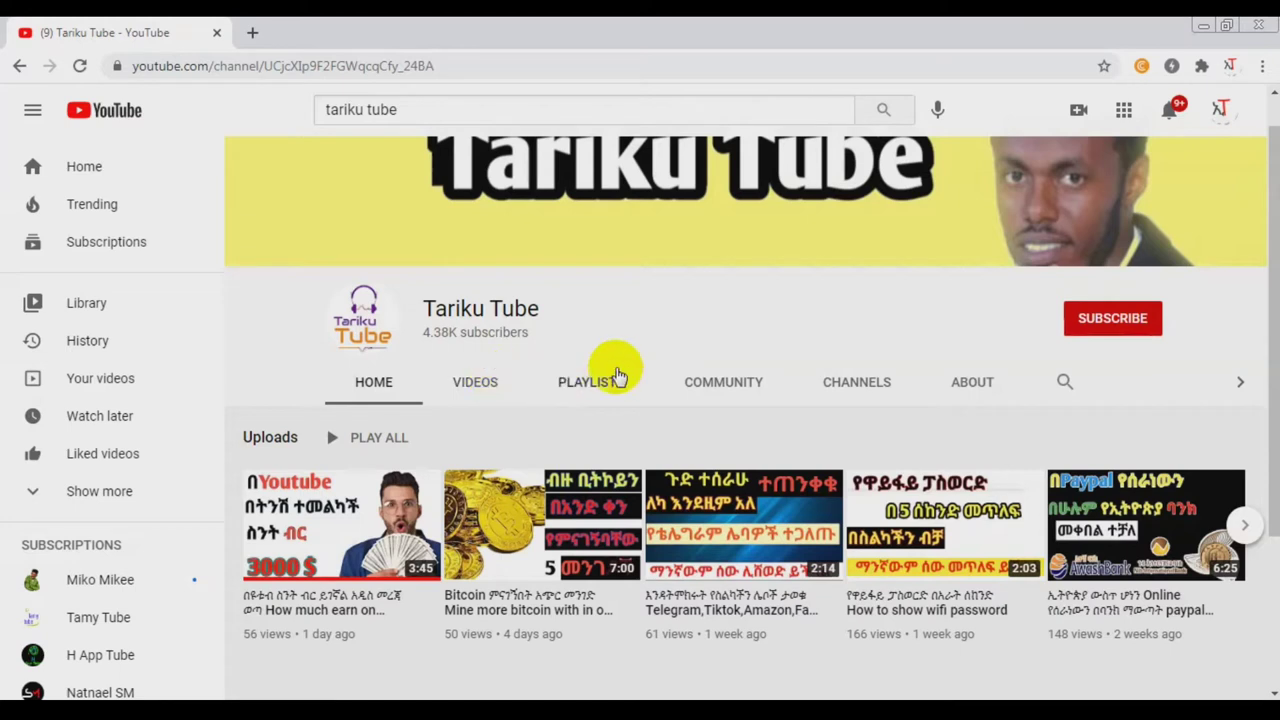
left_click(1112, 320)
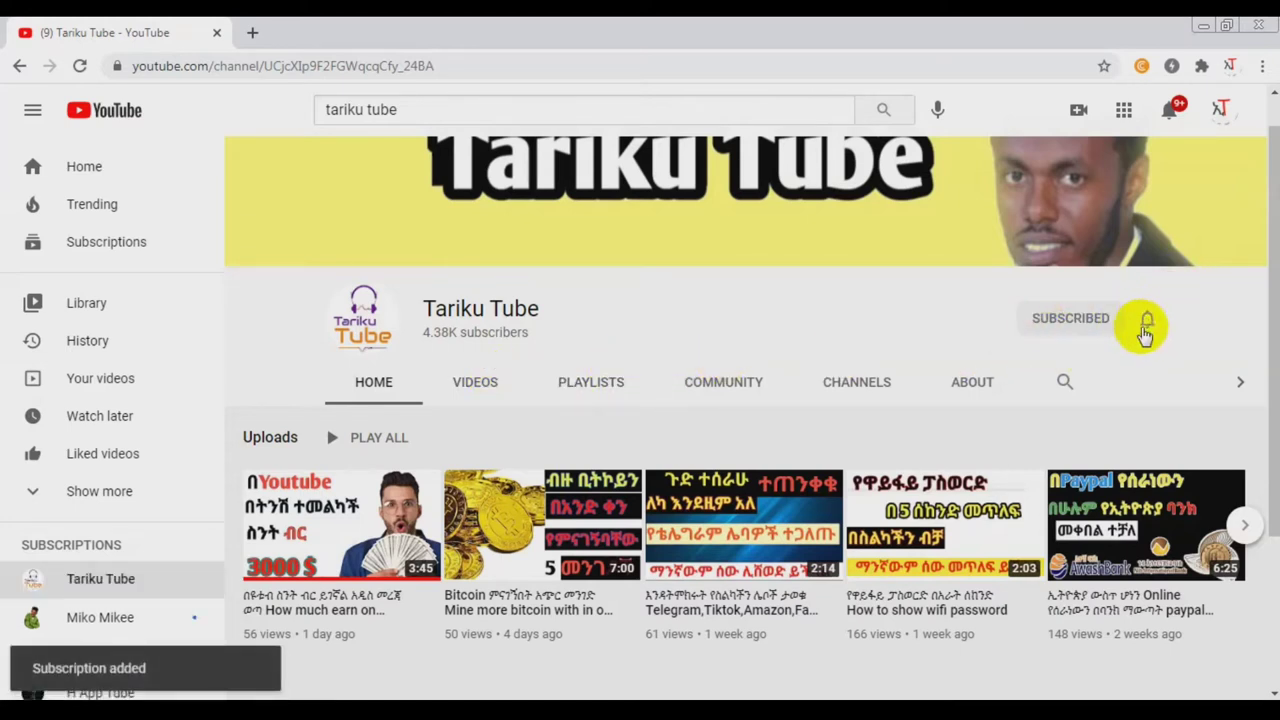
left_click(1146, 318)
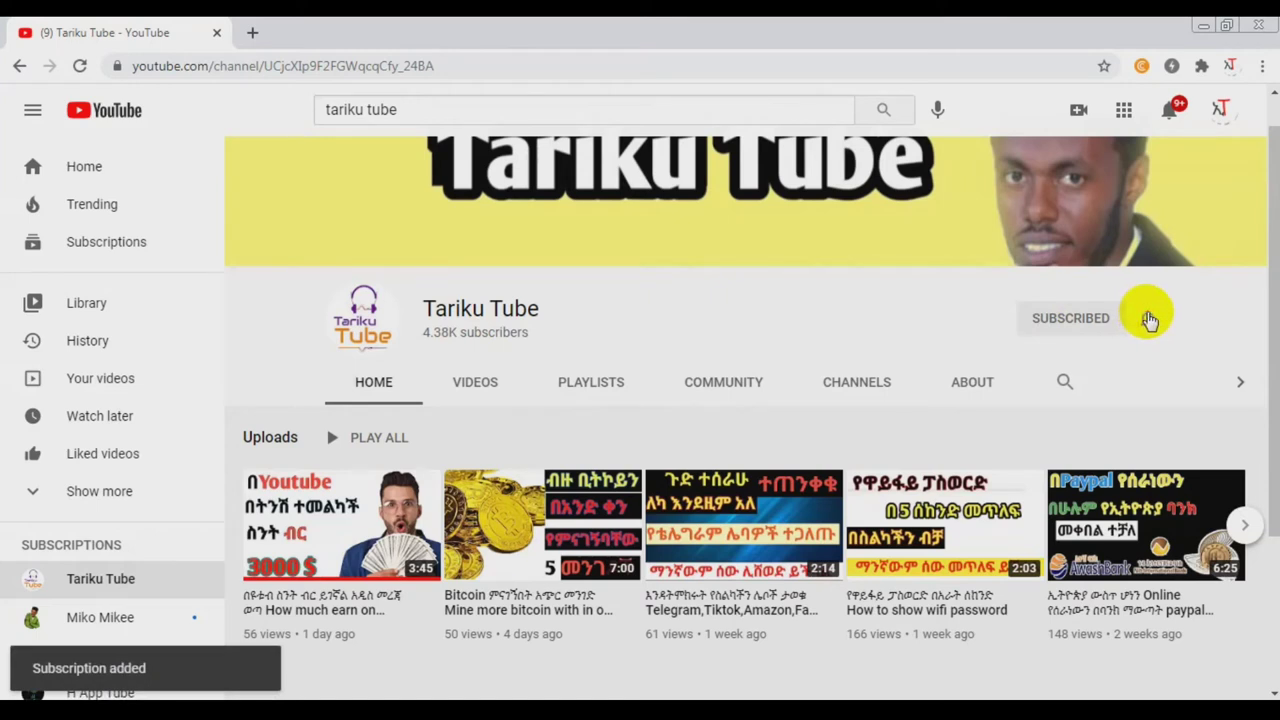
left_click(1148, 318)
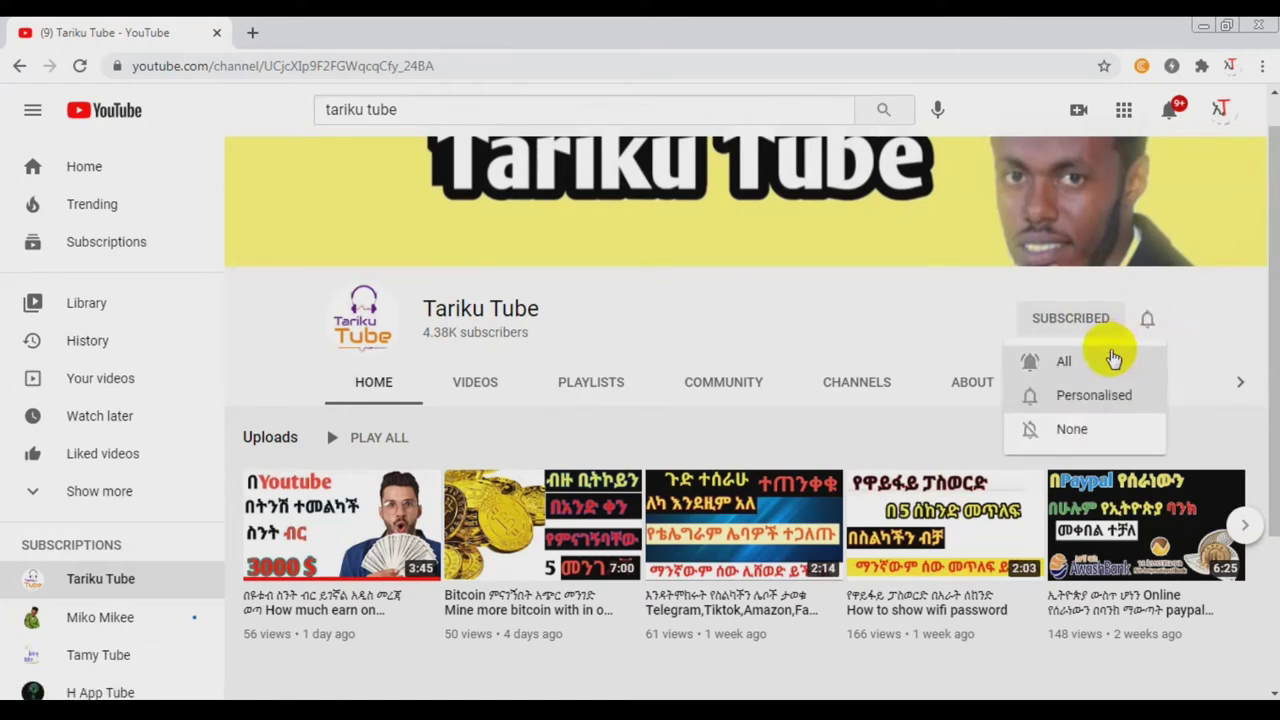
left_click(1113, 360)
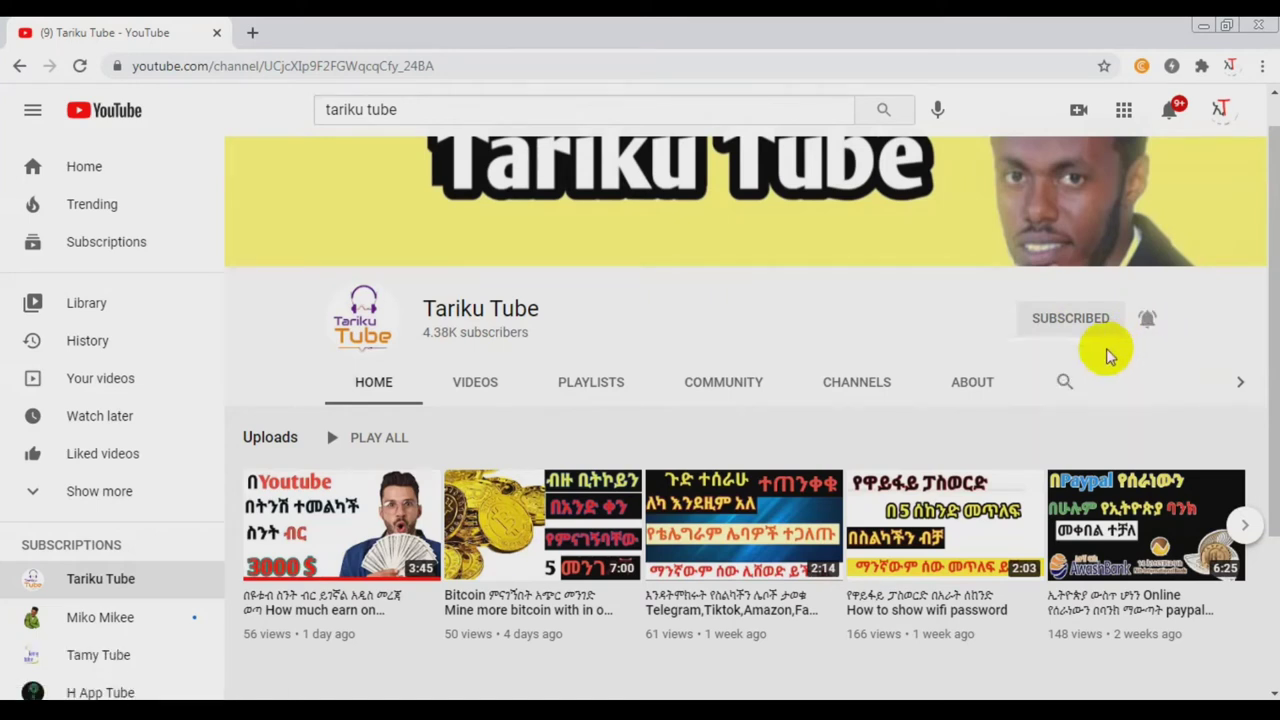
Look through the channel's uploaded videos, then close the browser to return to the desktop
left_click(482, 385)
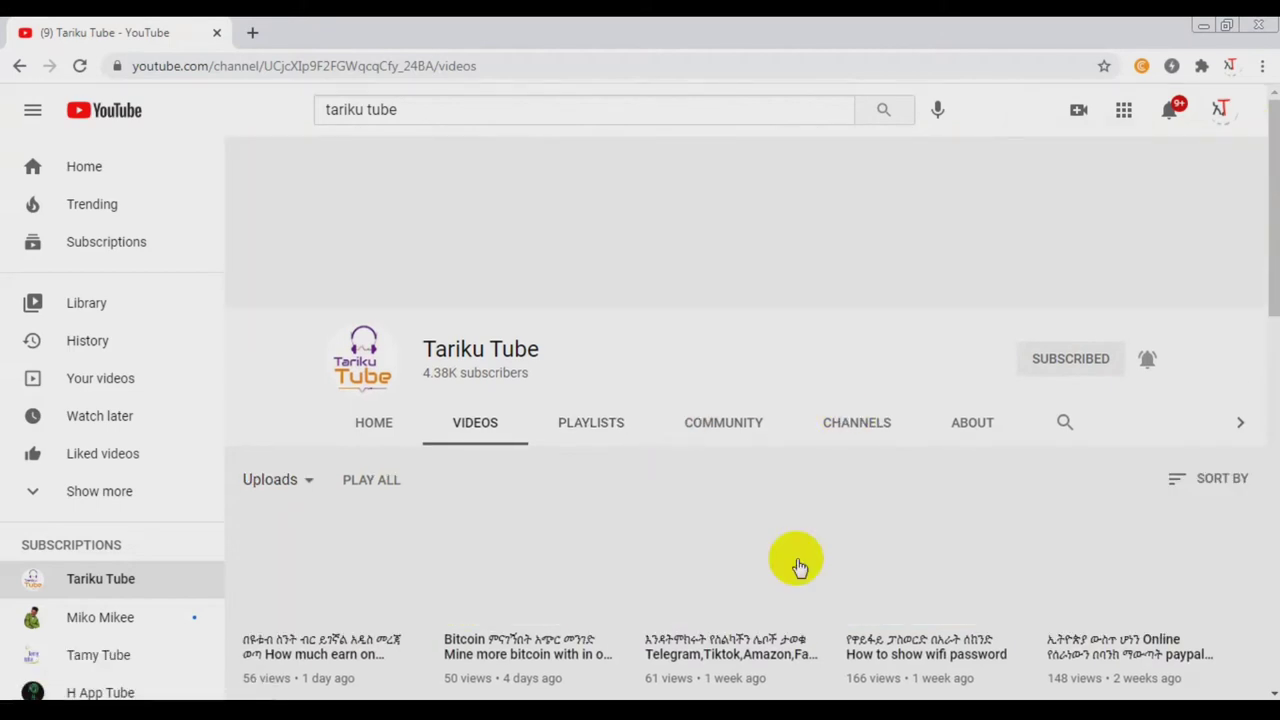
scroll(705, 575, "down", 5)
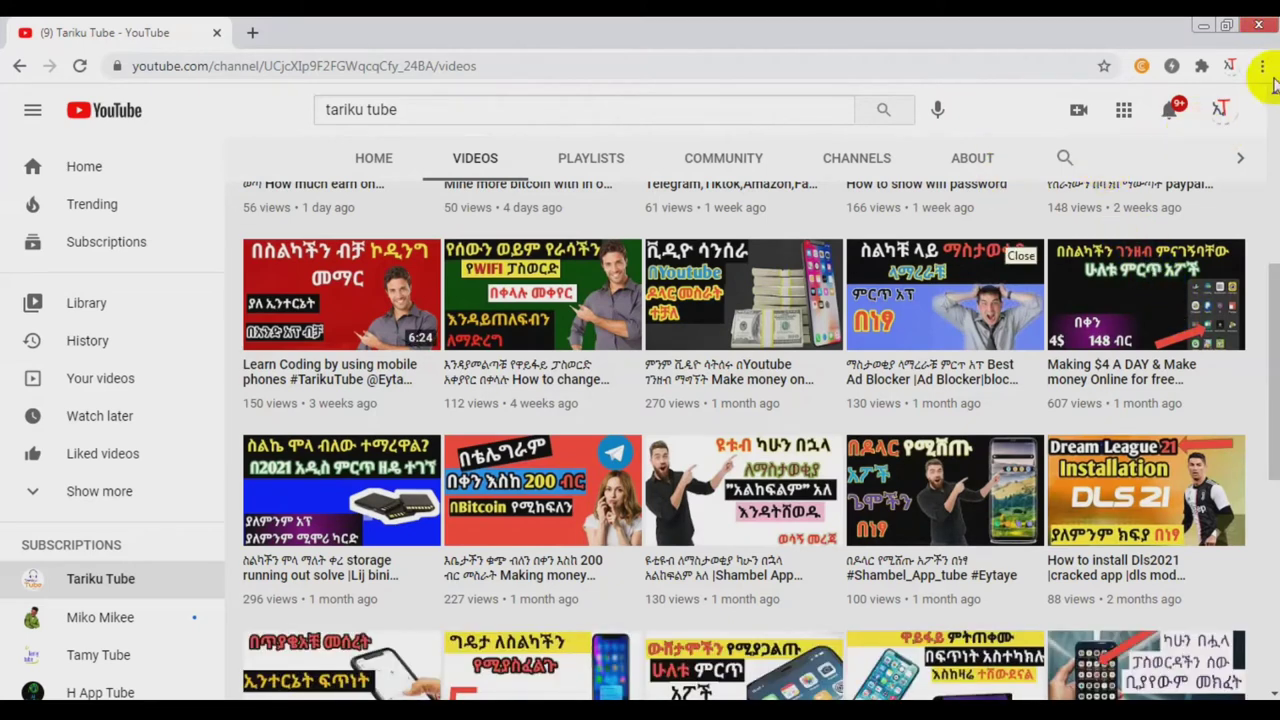
key("alt+F4")
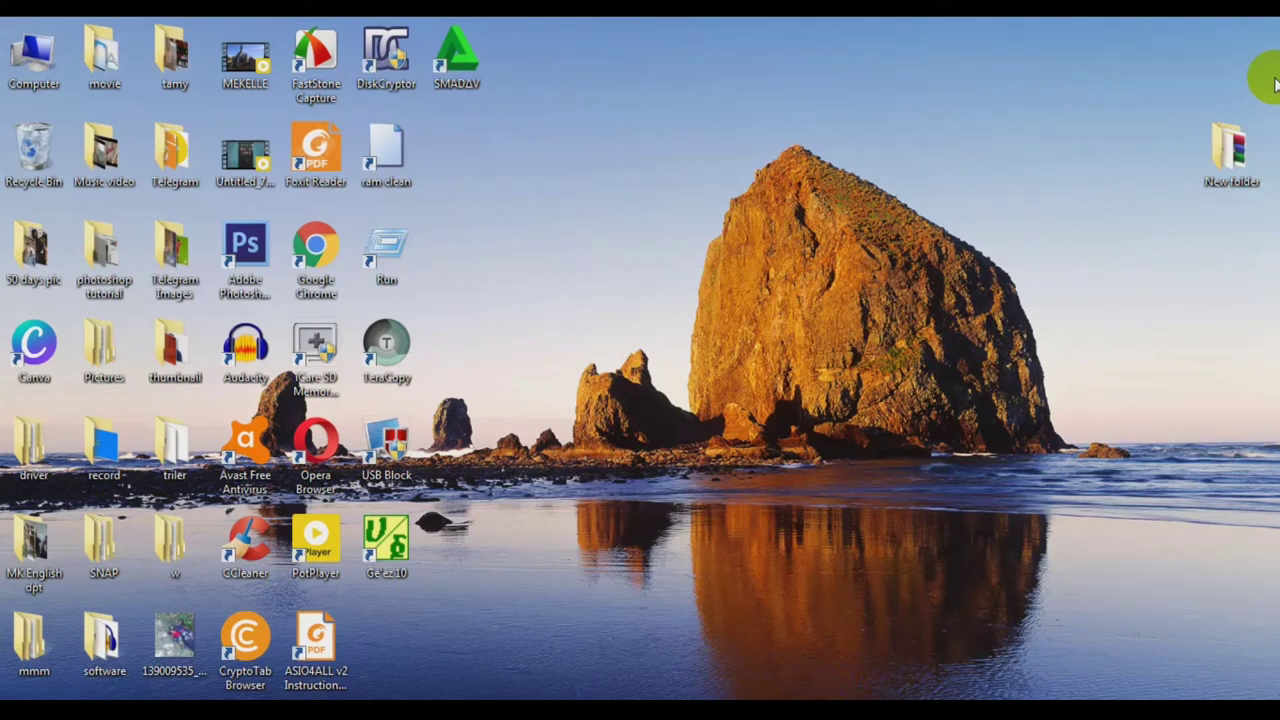
left_click(805, 160)
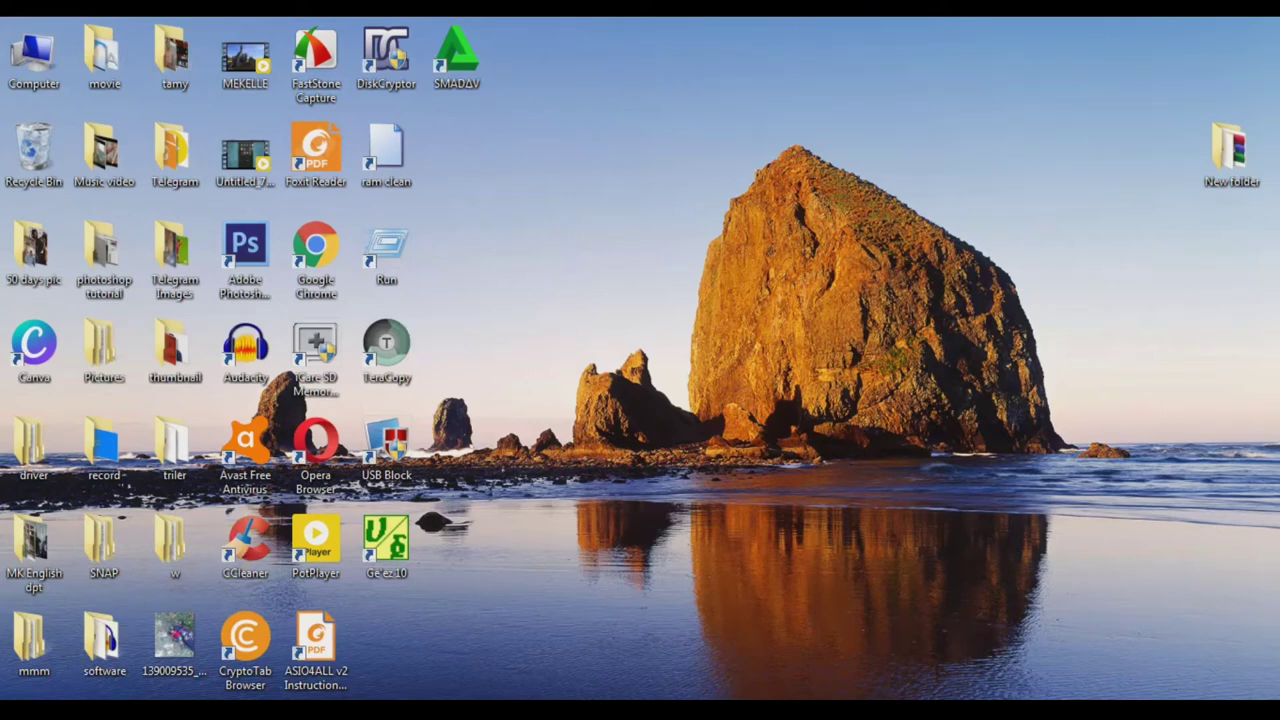
Launch System Configuration with msconfig and display its list of startup items
key("super")
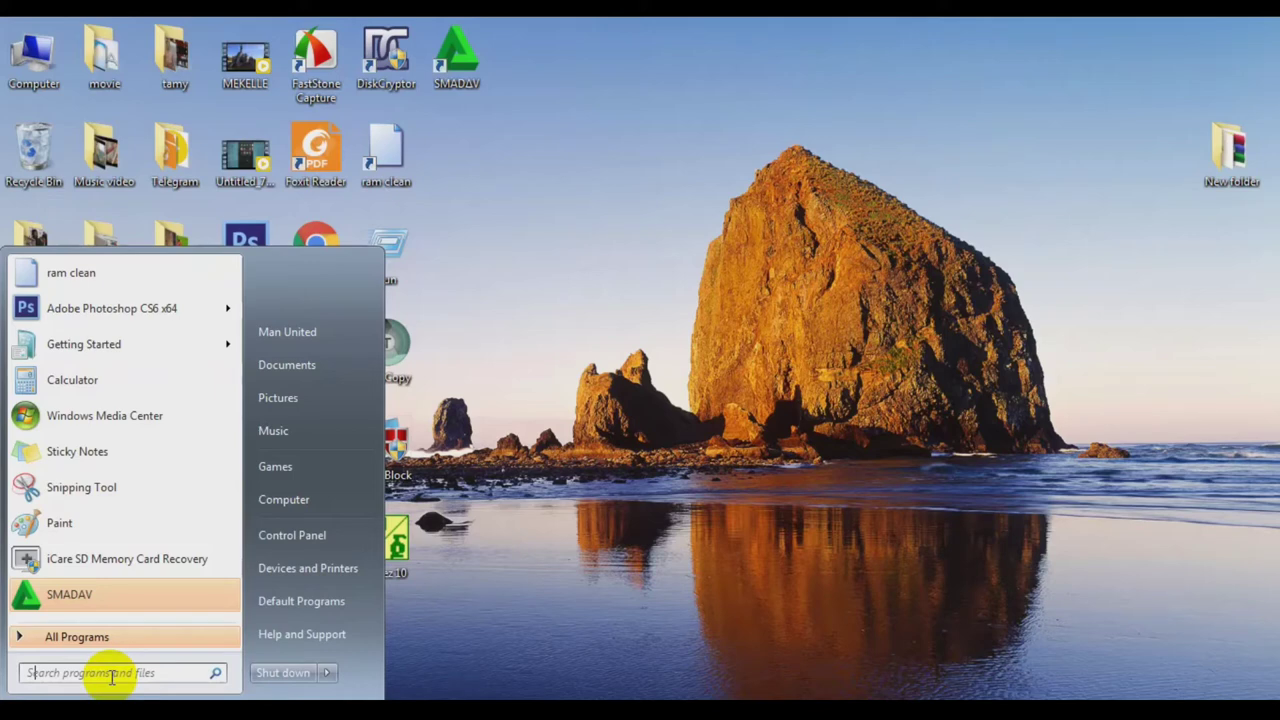
type("msconfig")
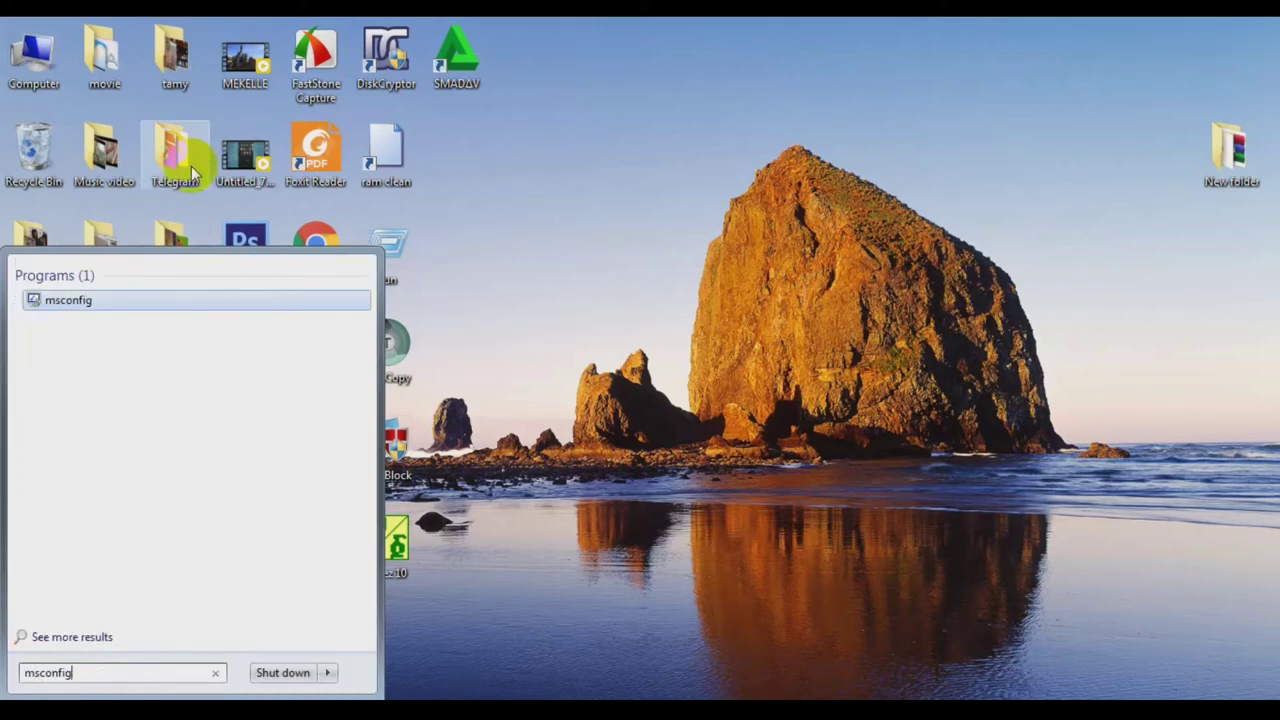
left_click(100, 300)
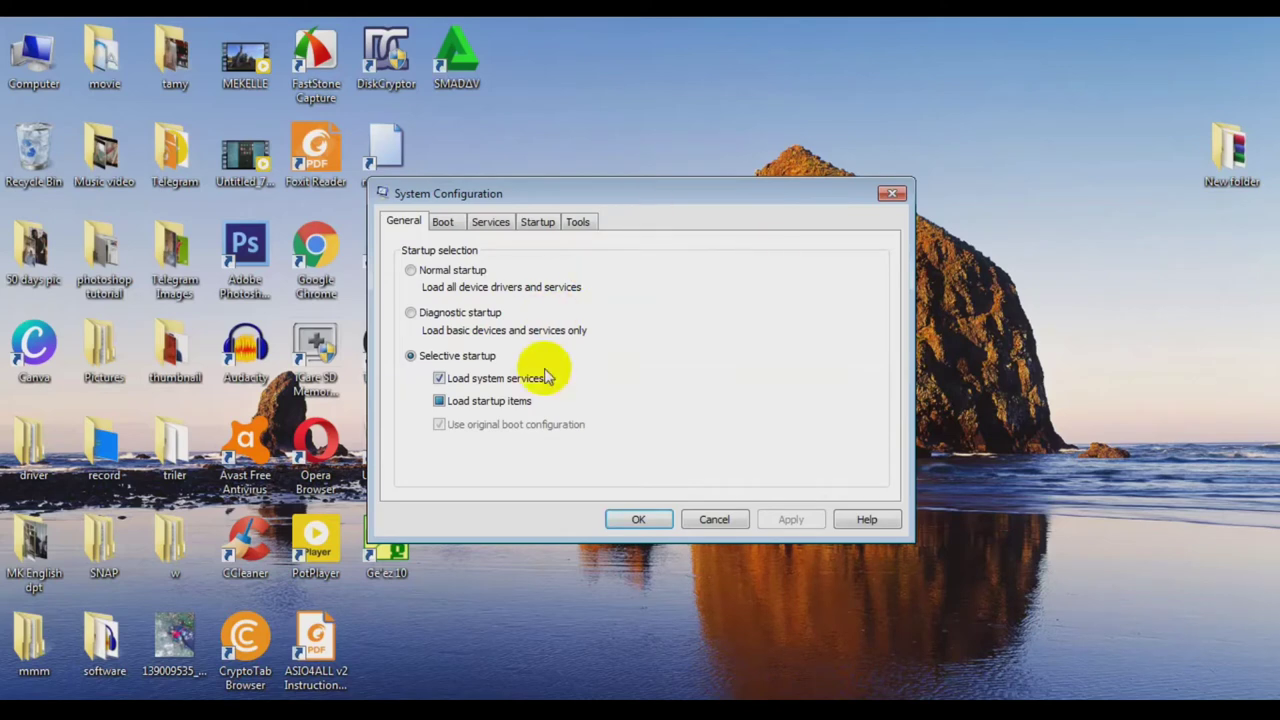
left_click(547, 224)
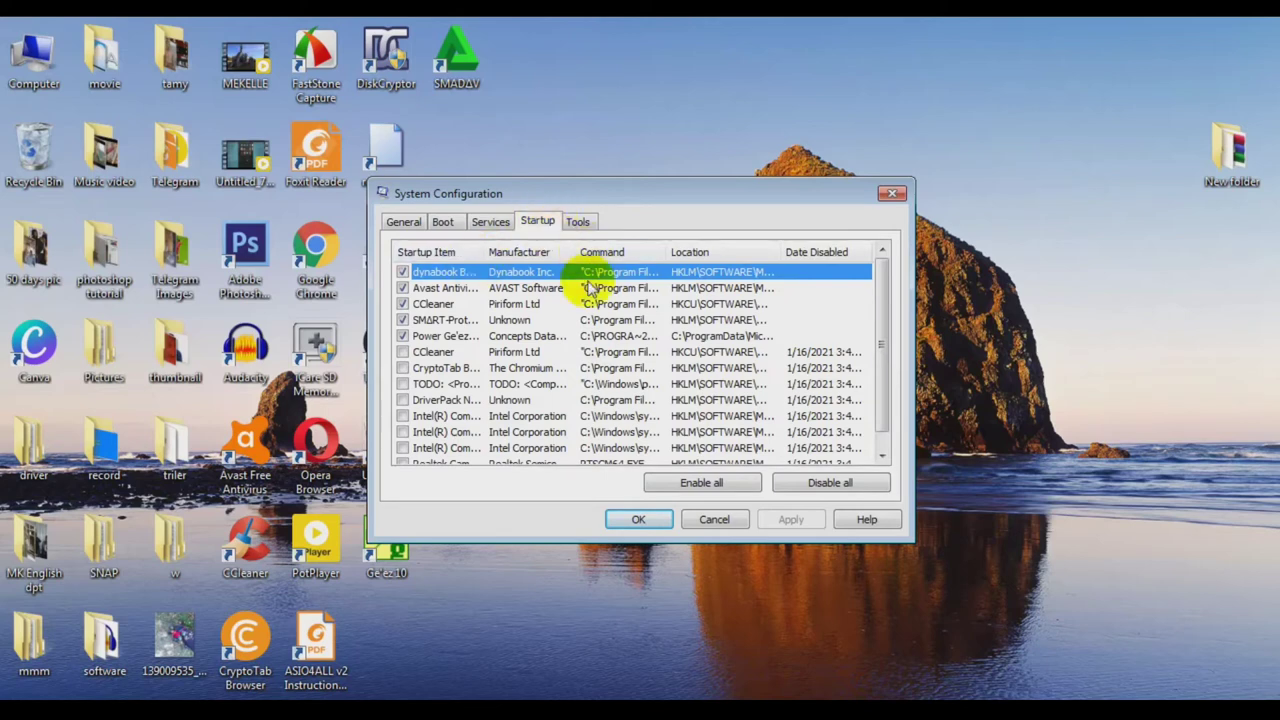
Widen the Startup Item column and disable dynabook Battery Charging Control, Avast Antivirus, the enabled CCleaner entry and SMART-Protection
scroll(457, 320, "down", 1)
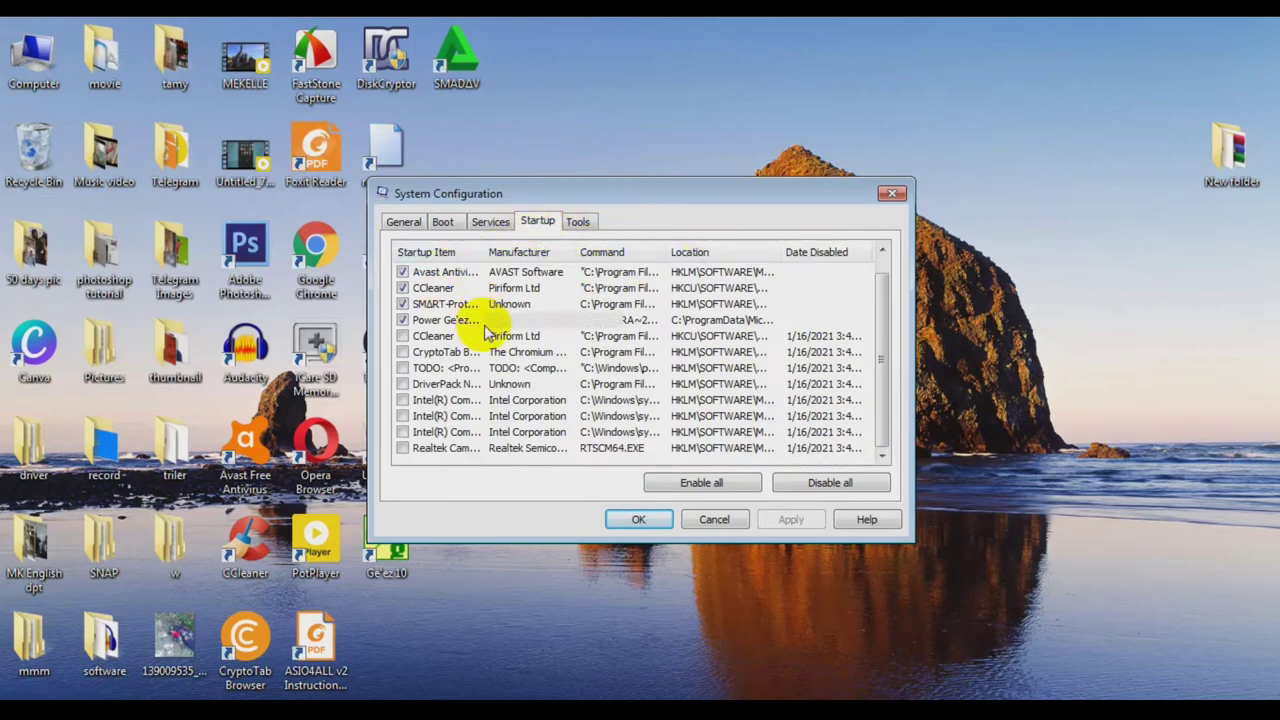
scroll(485, 332, "up", 1)
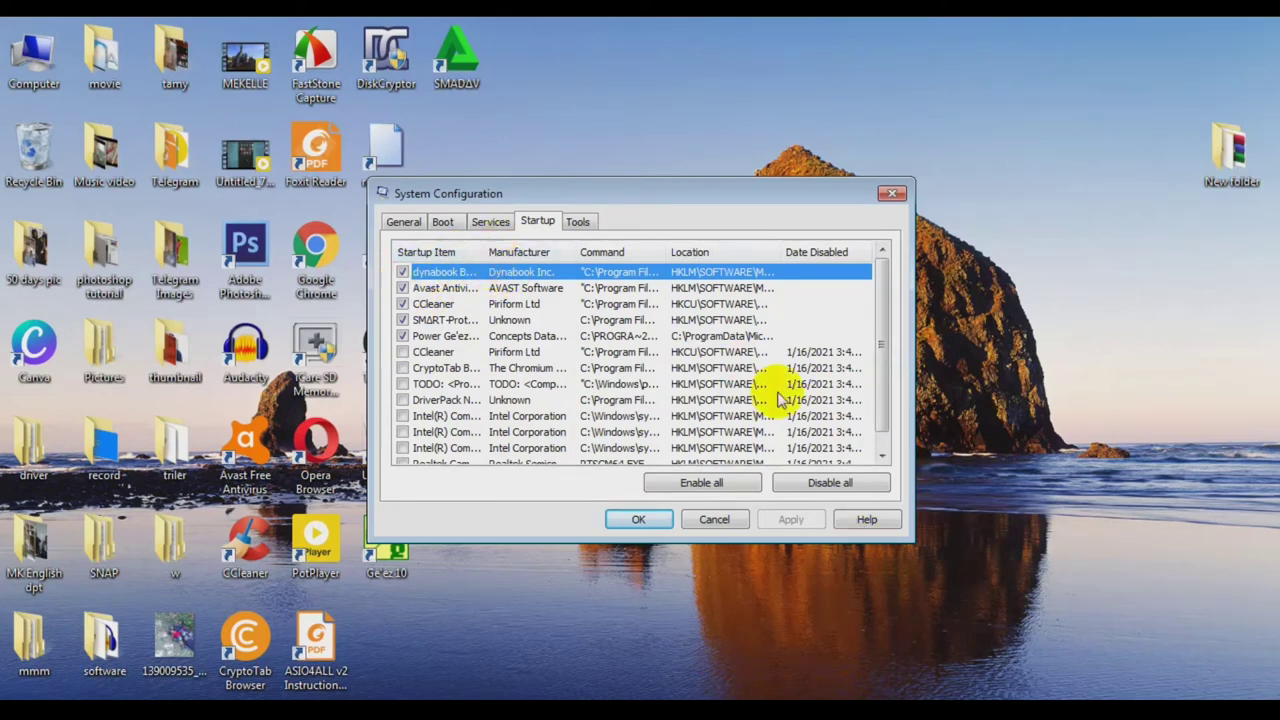
left_click_drag(480, 248, 681, 252)
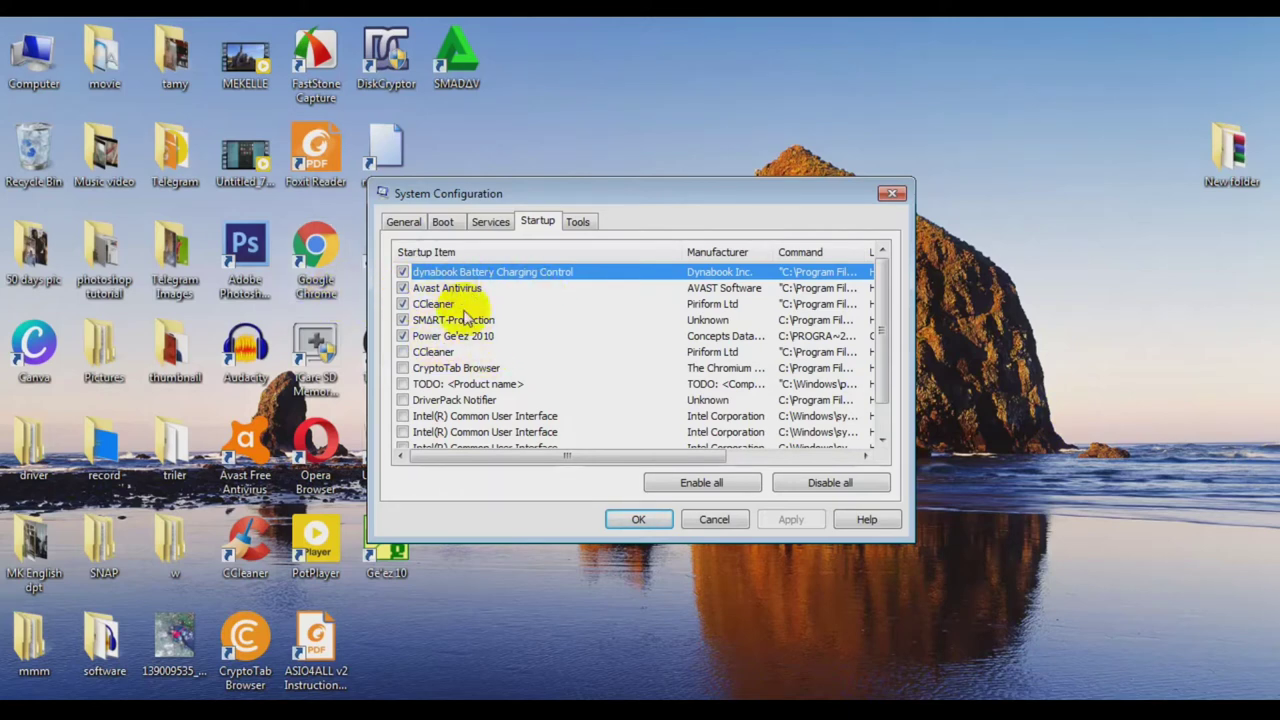
left_click(402, 288)
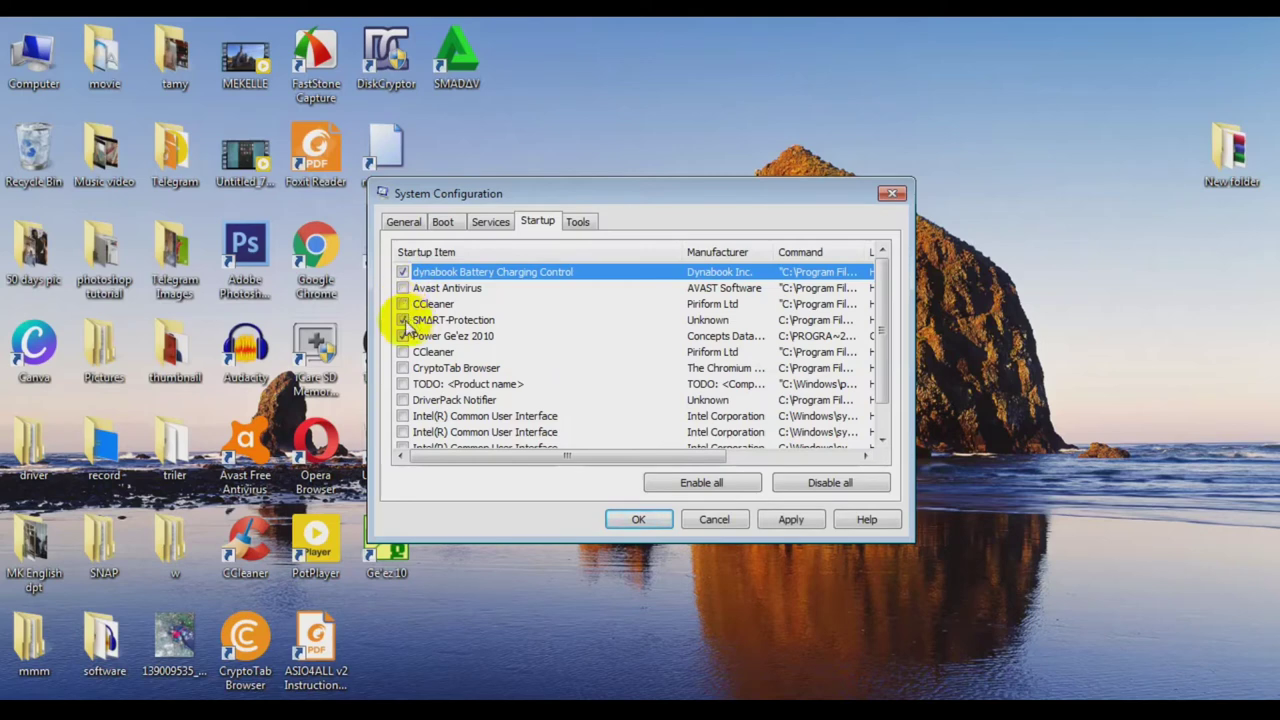
left_click(403, 271)
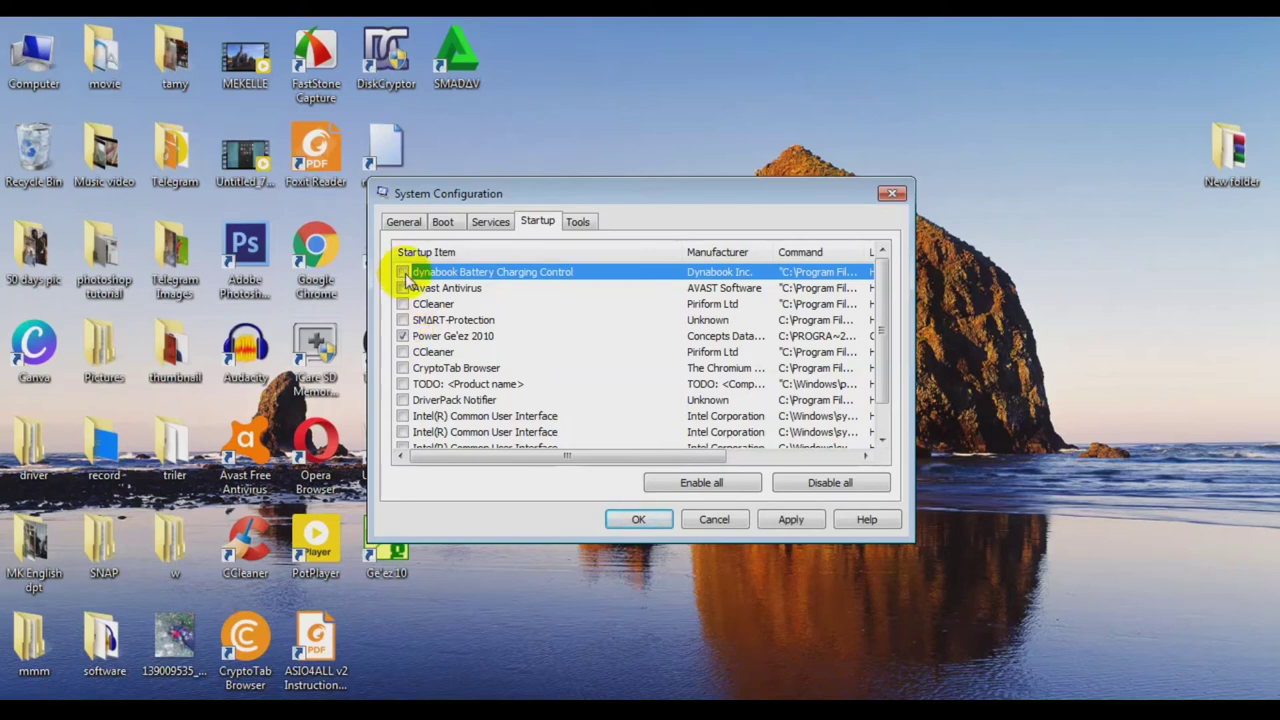
scroll(404, 368, "down", 1)
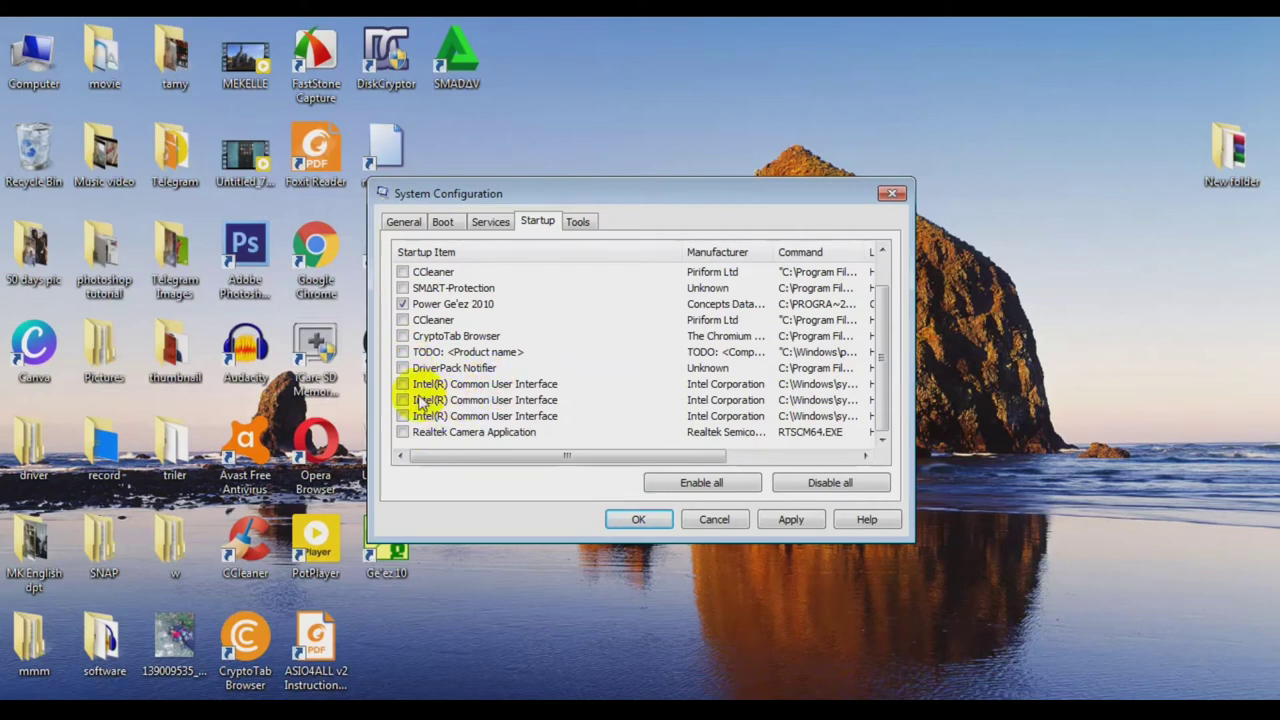
scroll(408, 370, "up", 1)
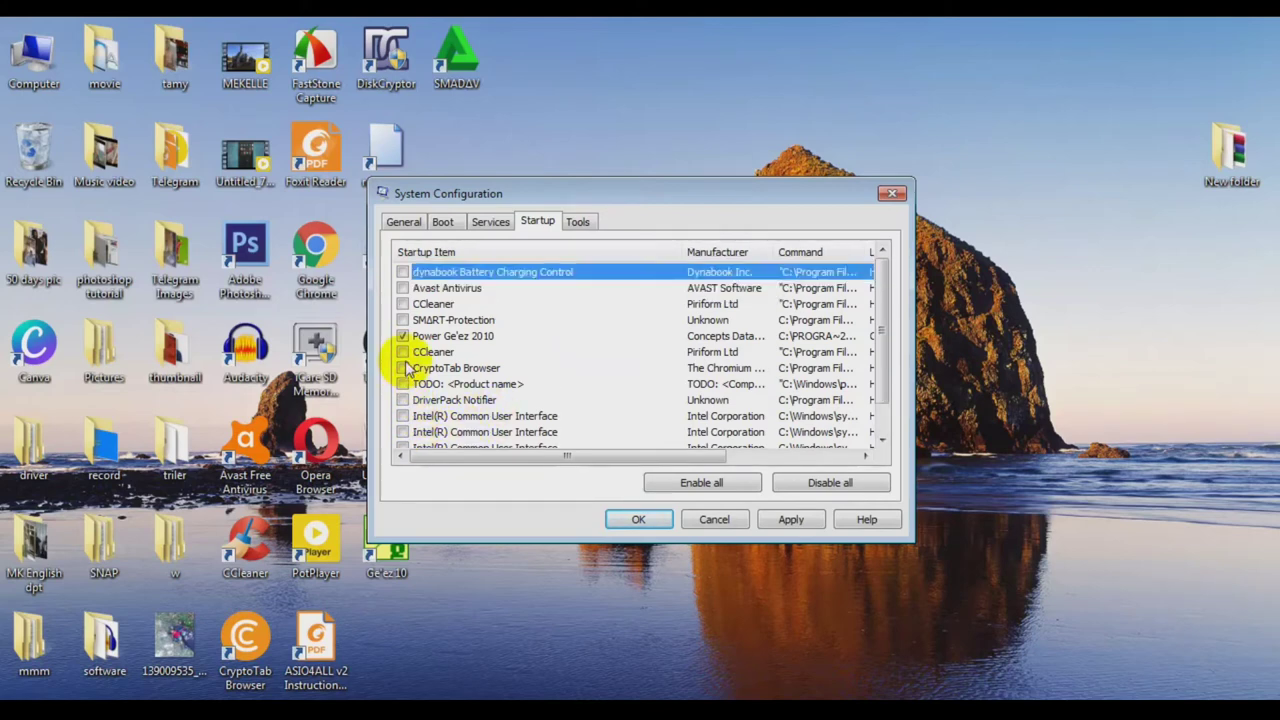
scroll(409, 400, "down", 1)
scroll(412, 375, "up", 1)
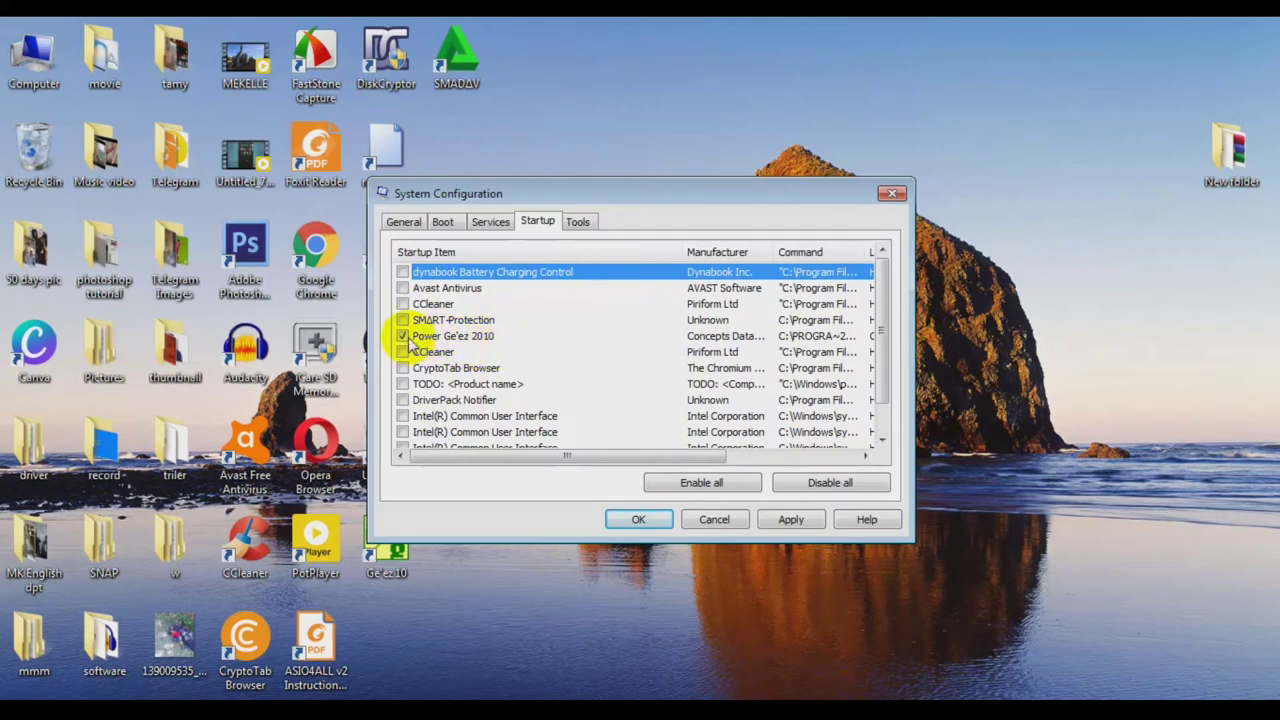
Apply the startup changes with Avast Antivirus re-enabled, and exit System Configuration without restarting
left_click(790, 520)
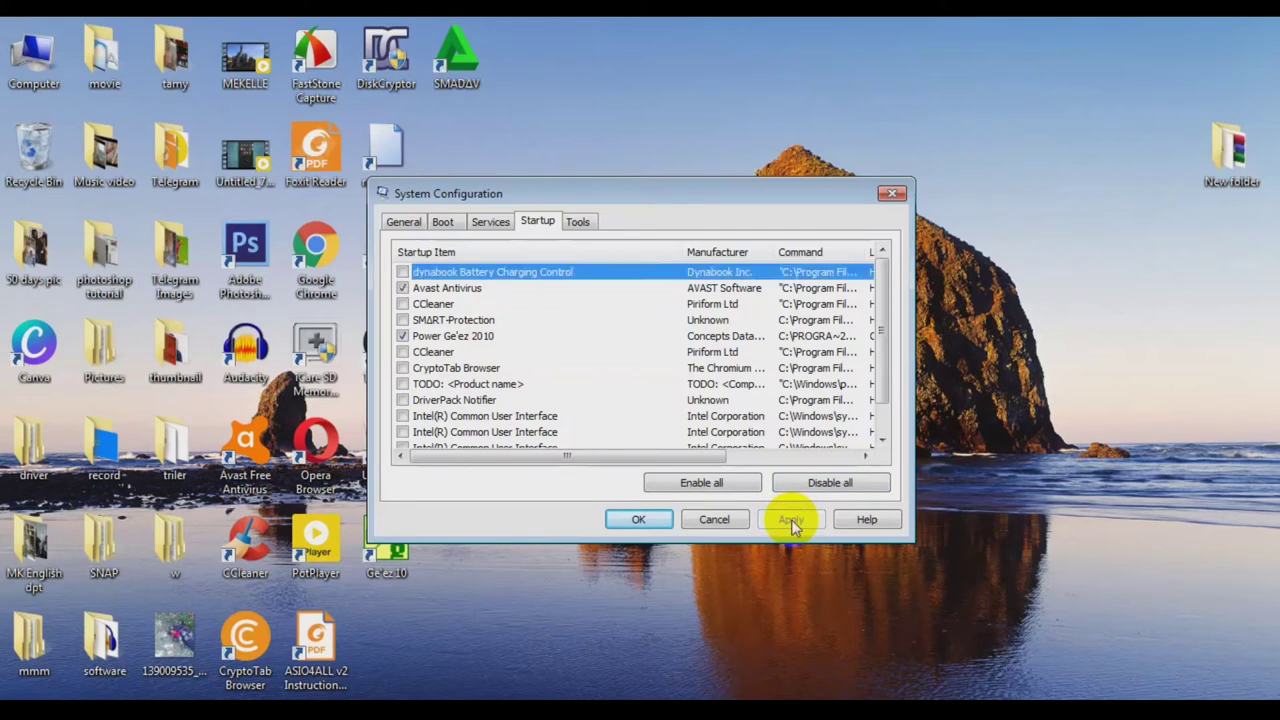
left_click(664, 520)
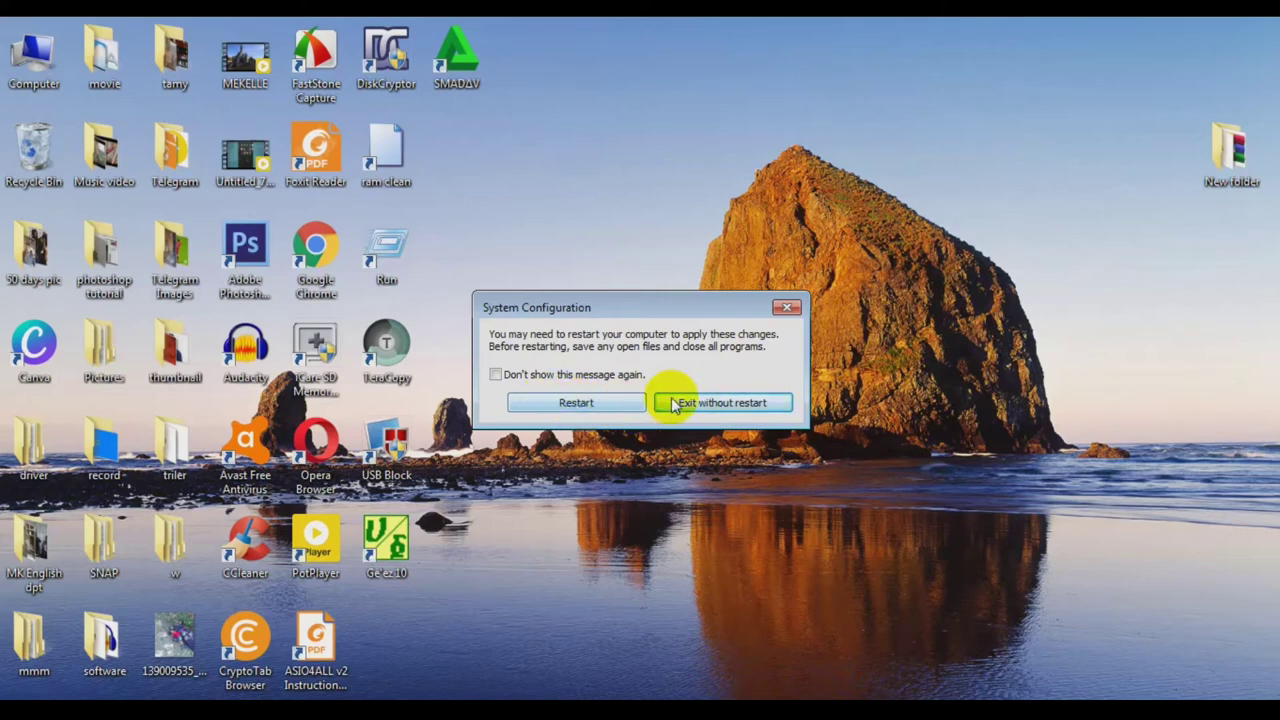
left_click(728, 408)
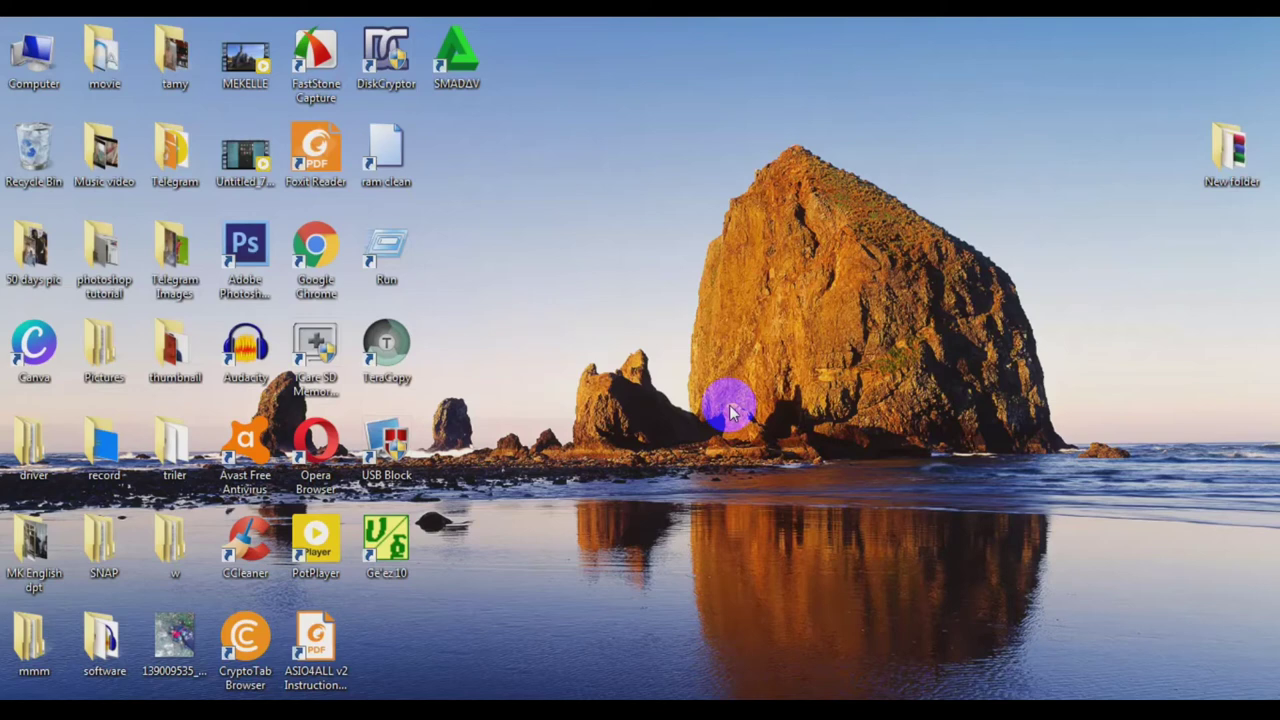
Refresh the desktop and search the programs and files for "run"
right_click(714, 297)
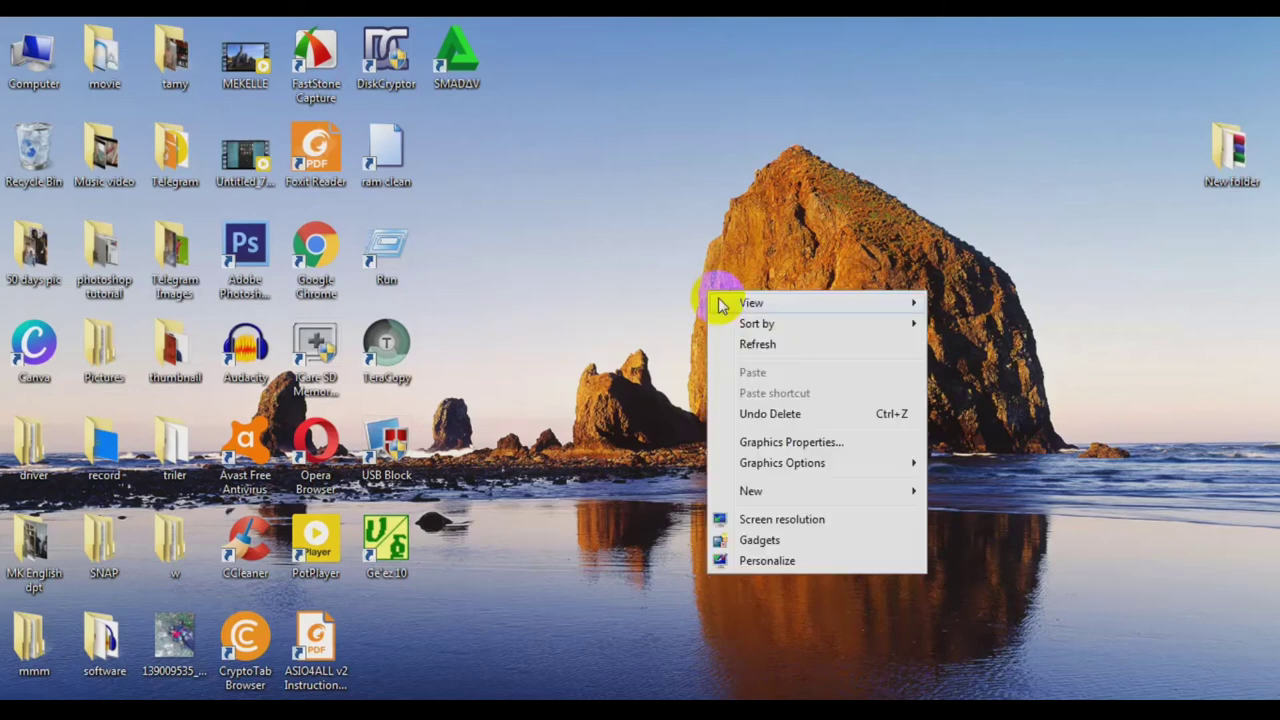
left_click(806, 340)
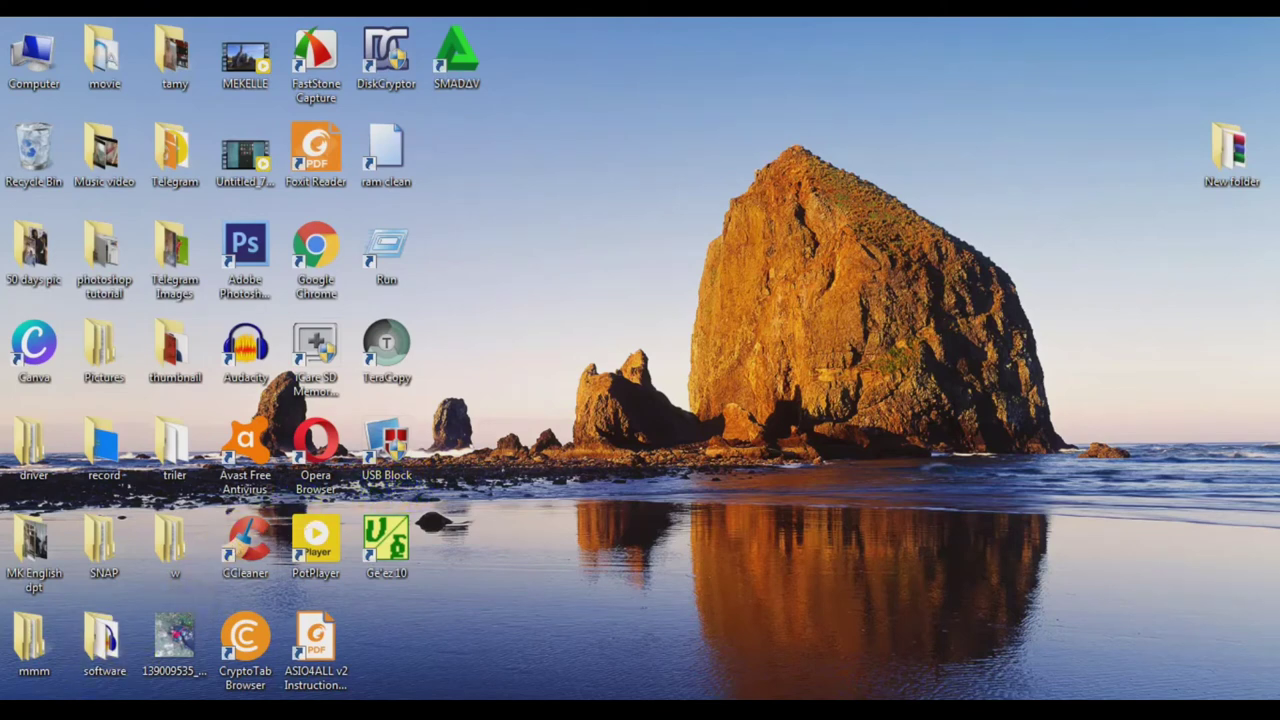
key("super")
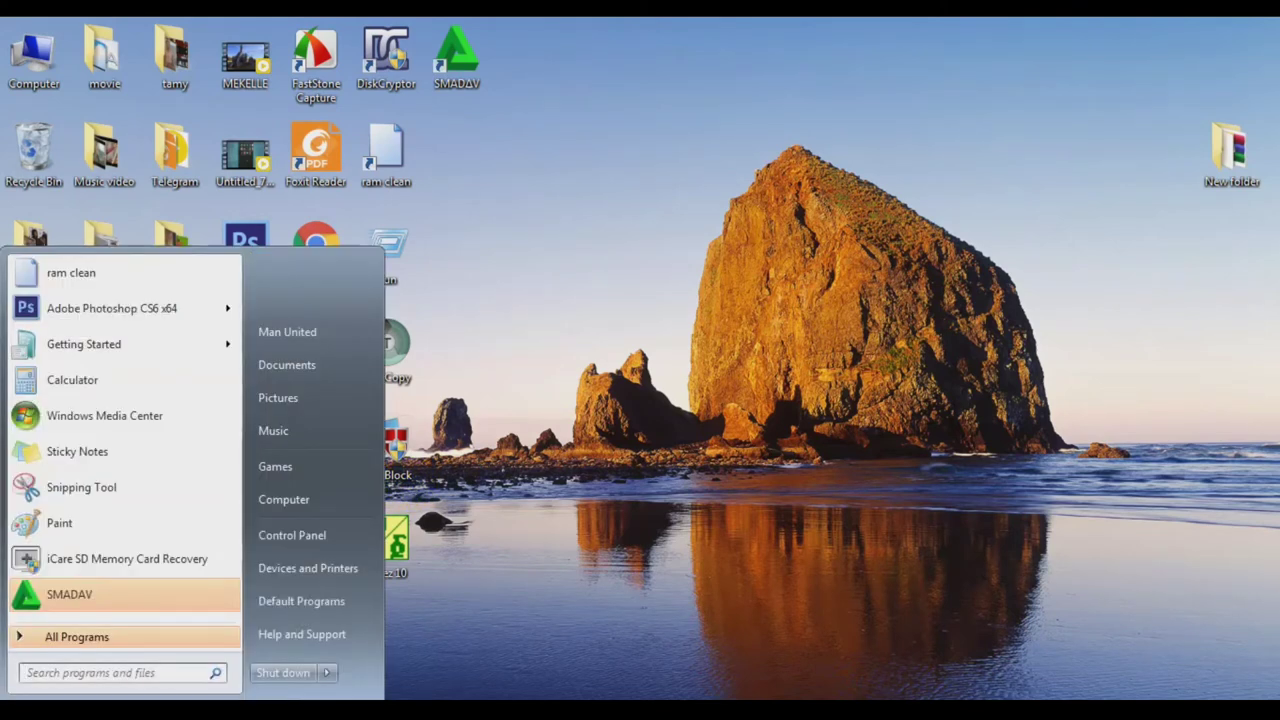
type("run")
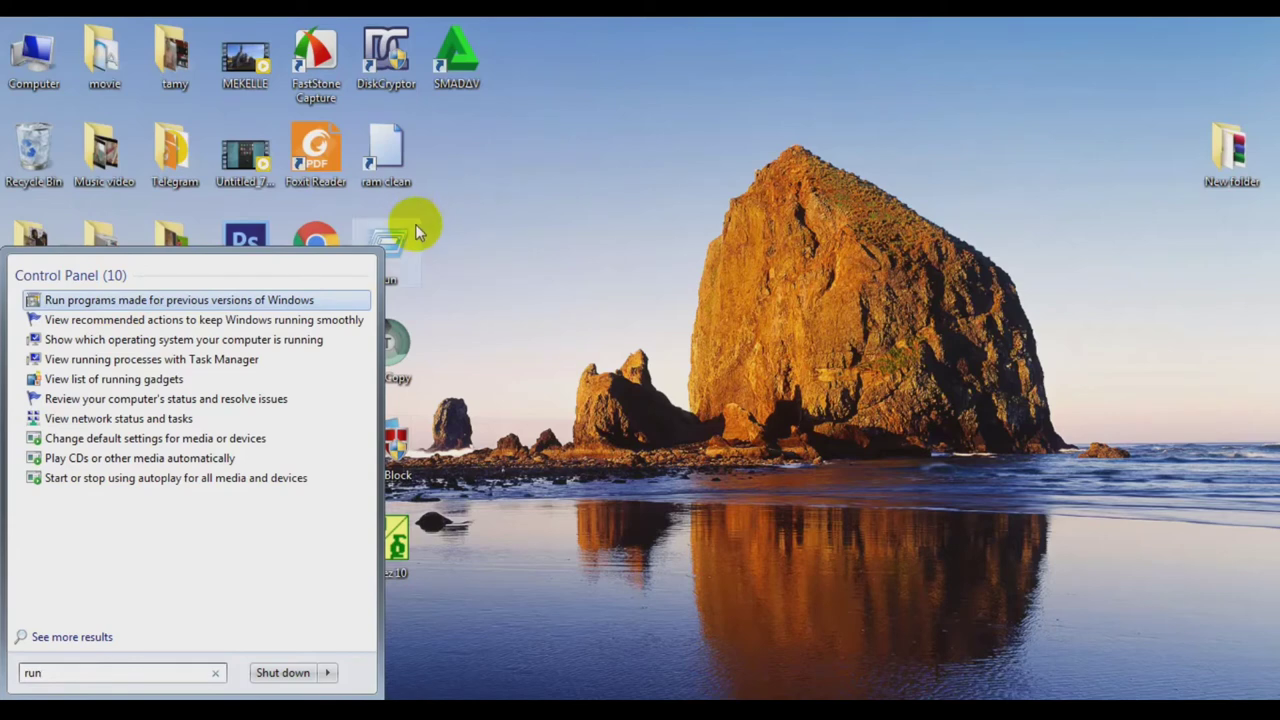
Move the desktop's Run shortcut clear of the other icons, and open the Run dialog from it in the middle of the screen
left_click_drag(404, 237, 563, 166)
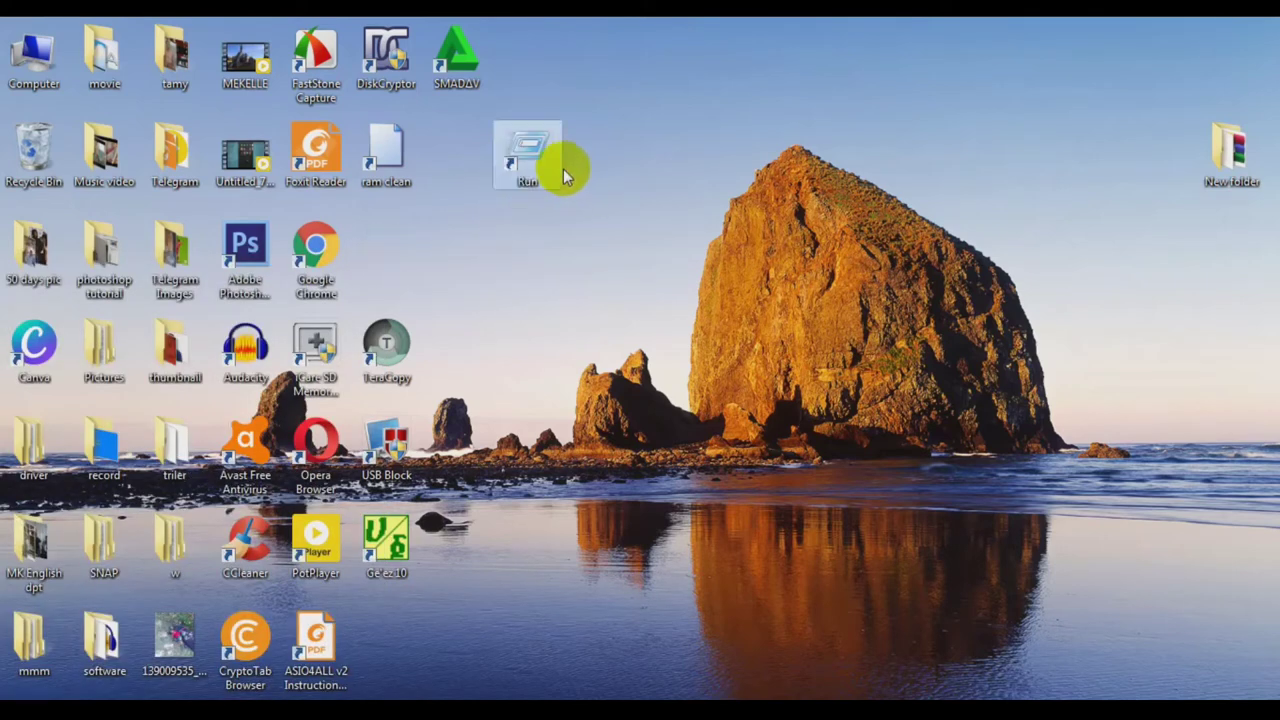
left_click(530, 152)
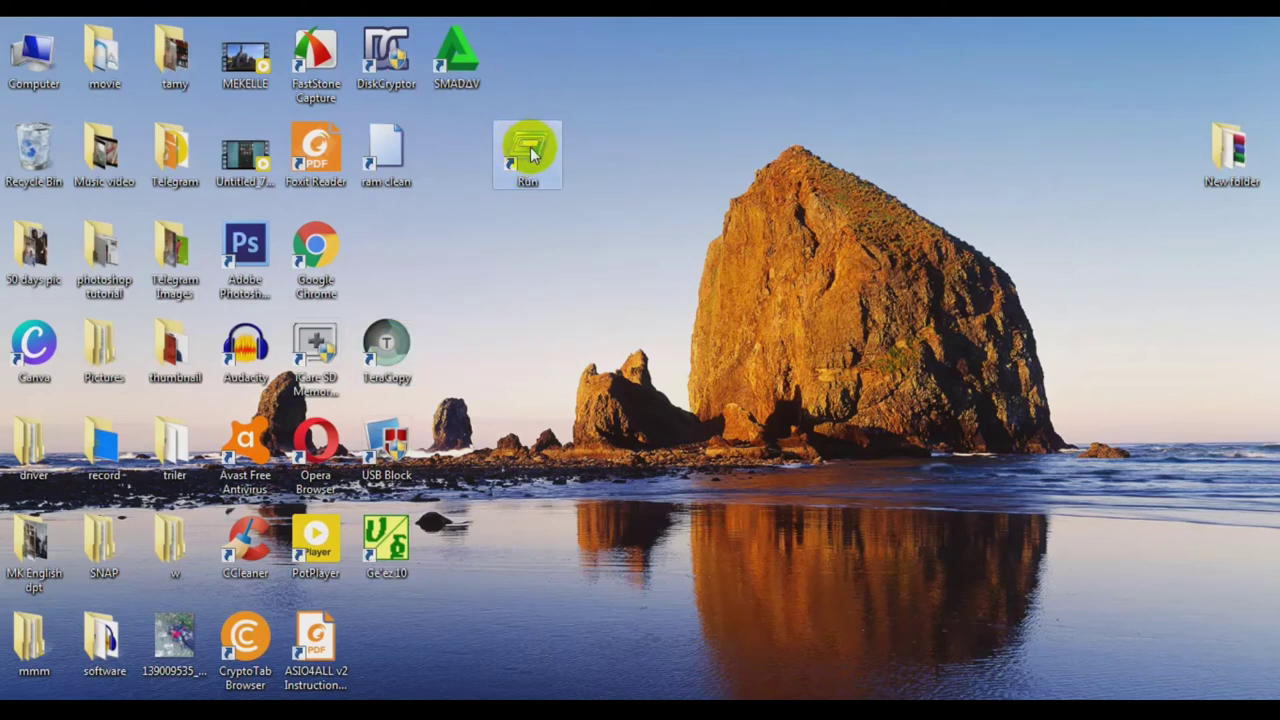
double_click(533, 152)
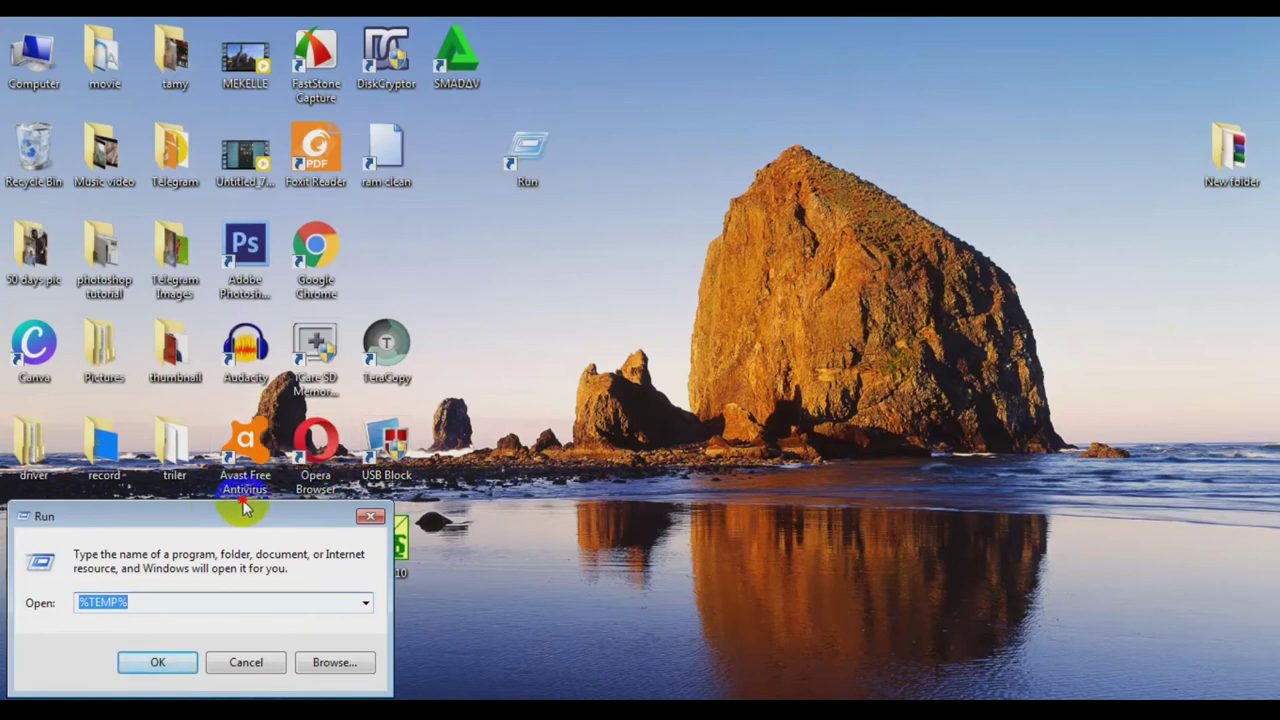
left_click_drag(221, 514, 680, 339)
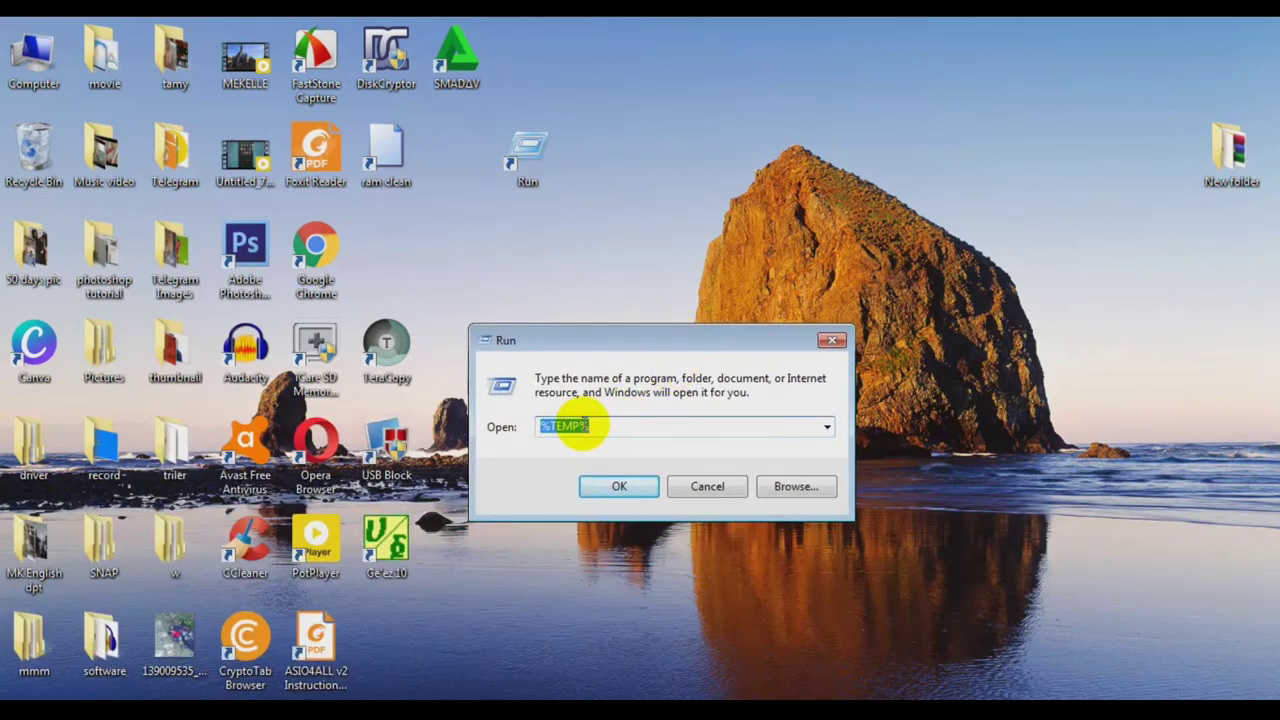
Replace the Run dialog's entry with %temp% and run it to open the Temp folder
left_click(597, 426)
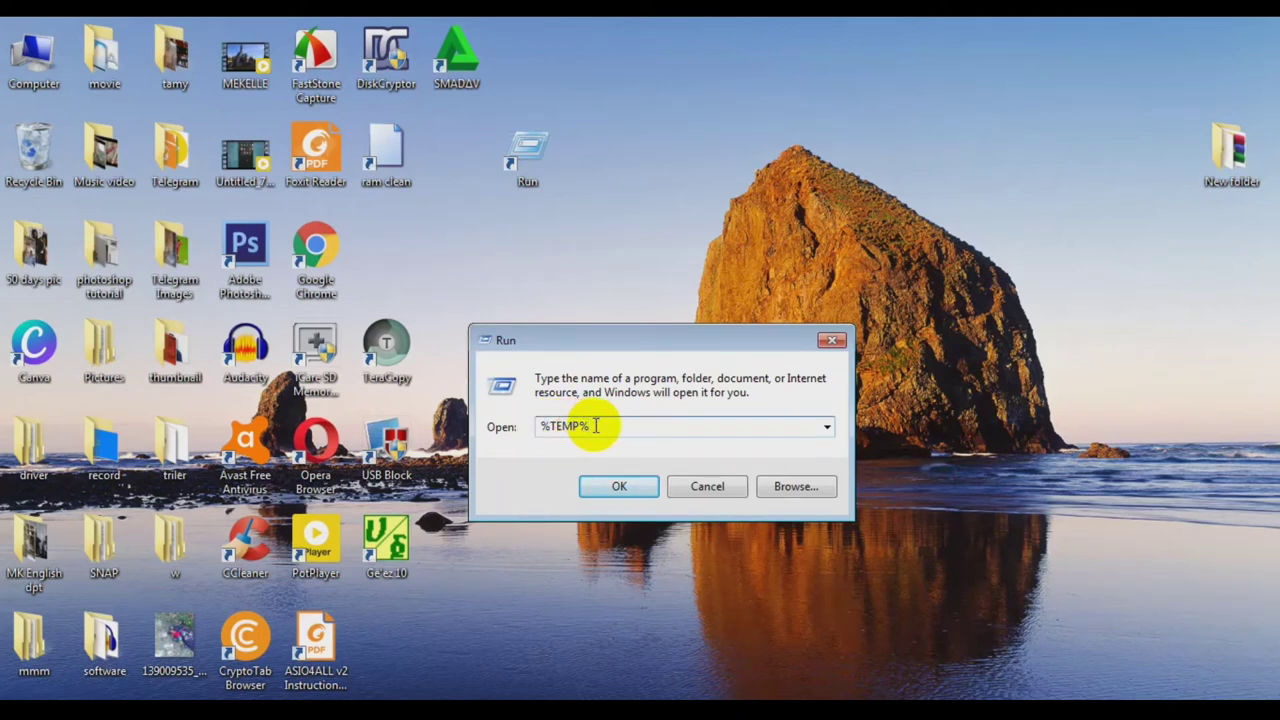
key("BackSpace")
key("BackSpace")
key("BackSpace")
key("BackSpace")
key("BackSpace")
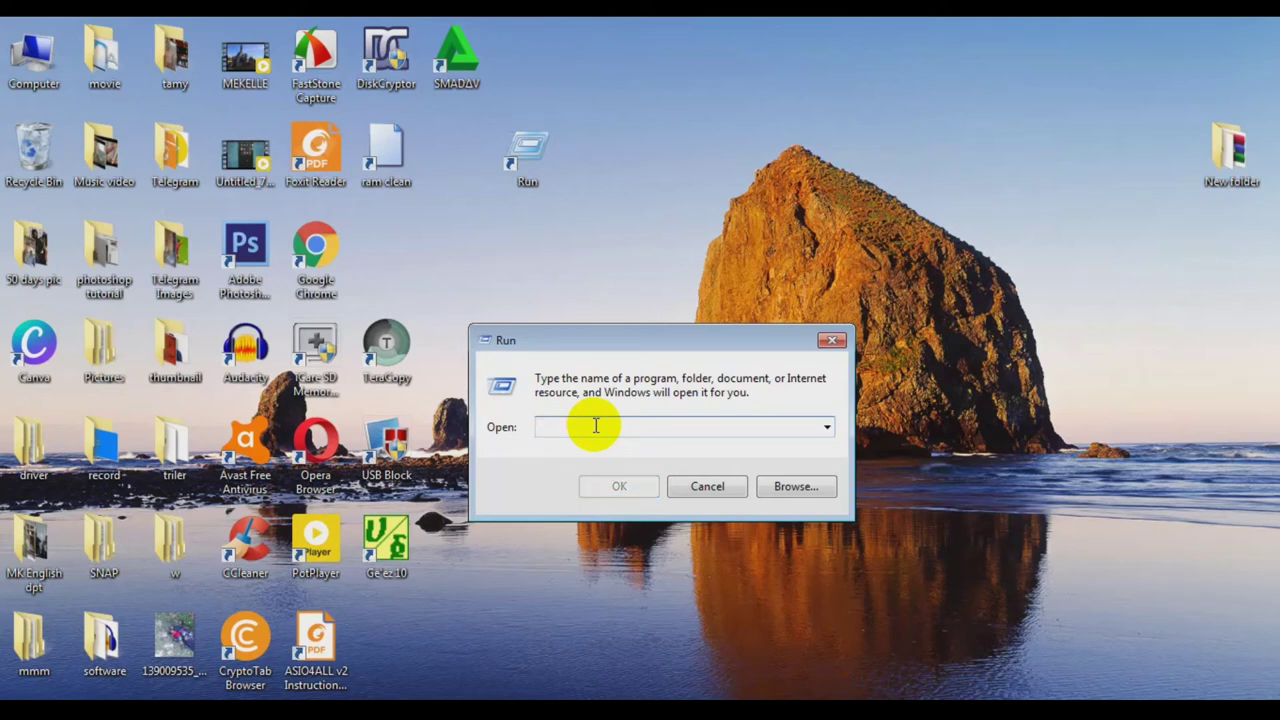
type("%temp")
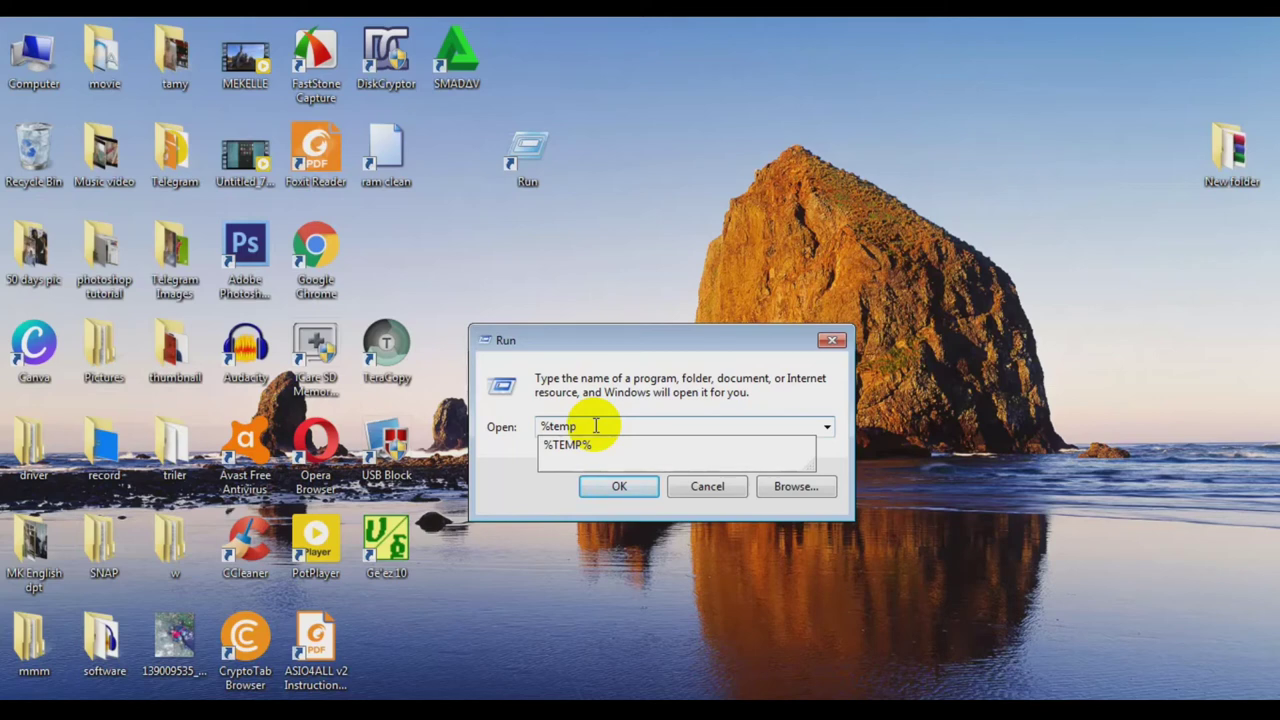
type("%")
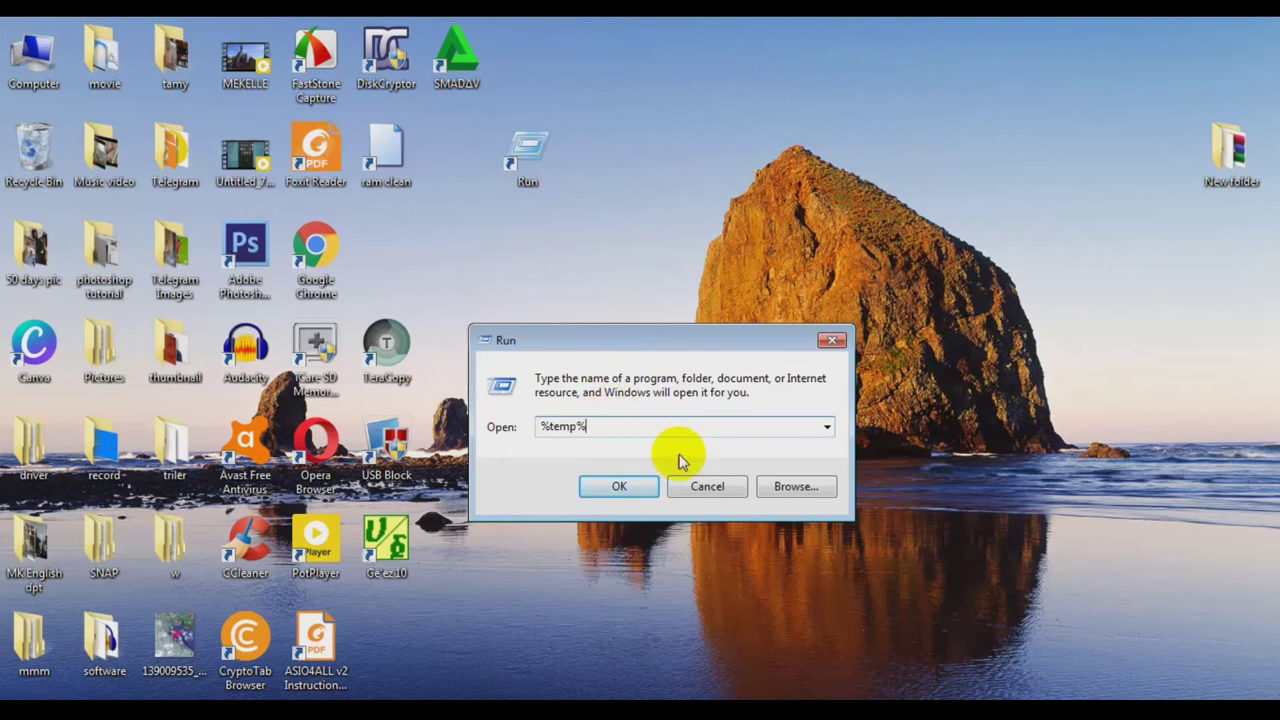
left_click(624, 486)
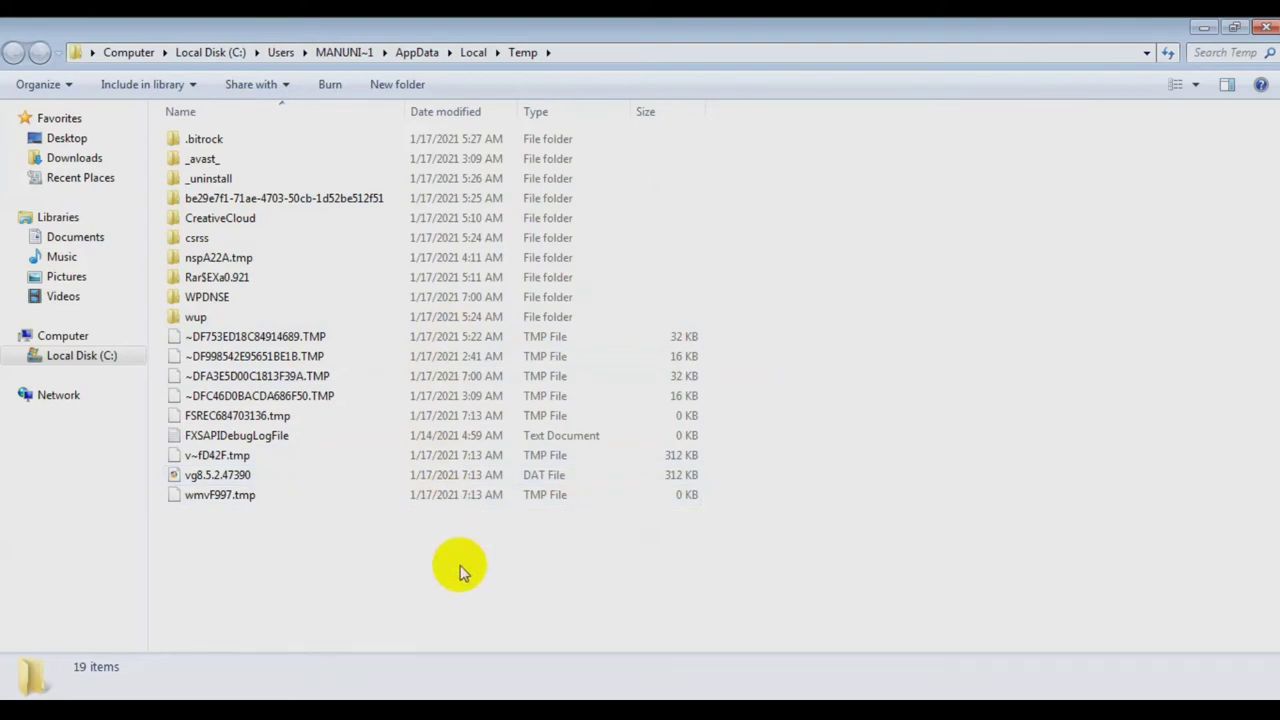
Move all items in the Temp folder to the Recycle Bin, cancelling for files in use, then close the folder and refresh the desktop
key("ctrl+a")
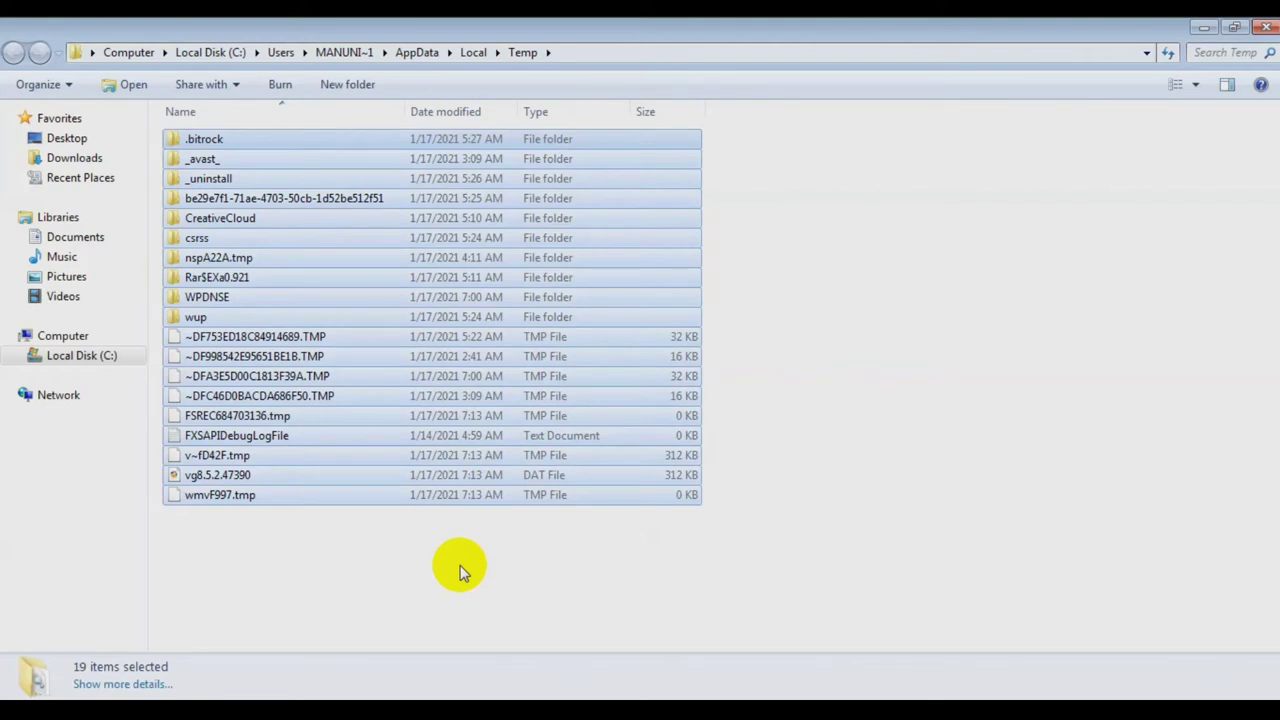
right_click(292, 230)
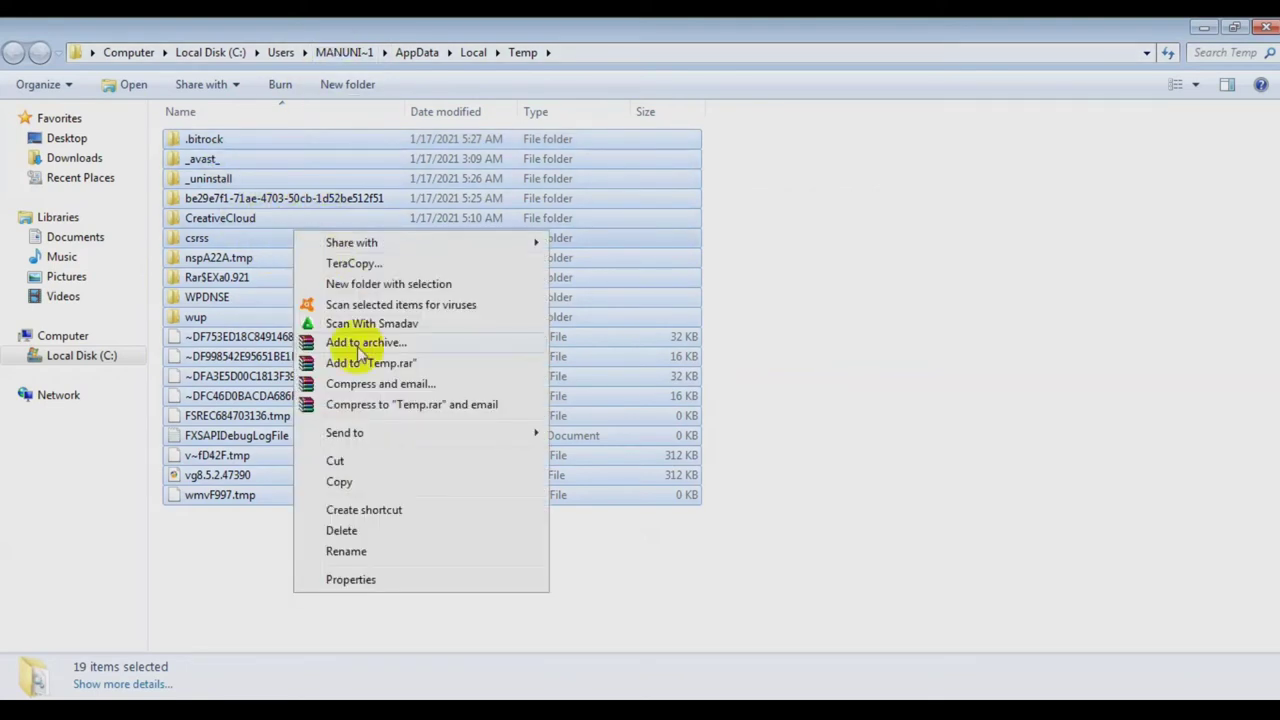
left_click(343, 529)
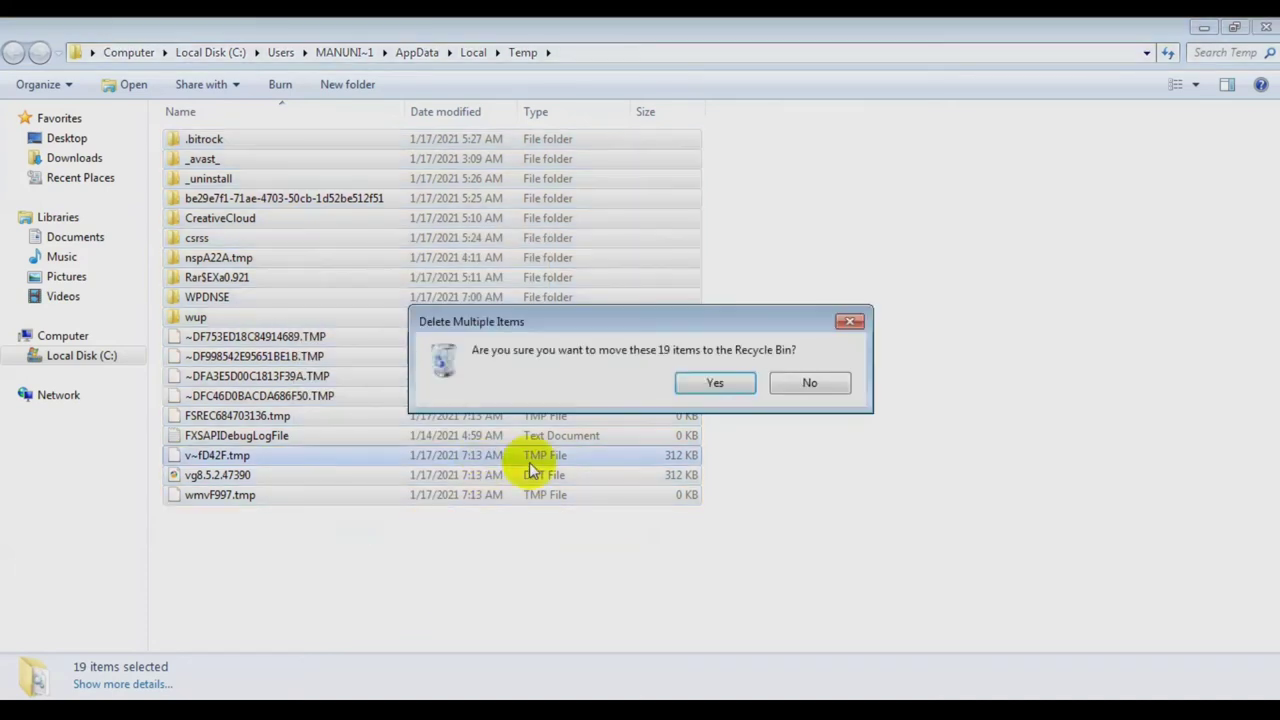
left_click(698, 384)
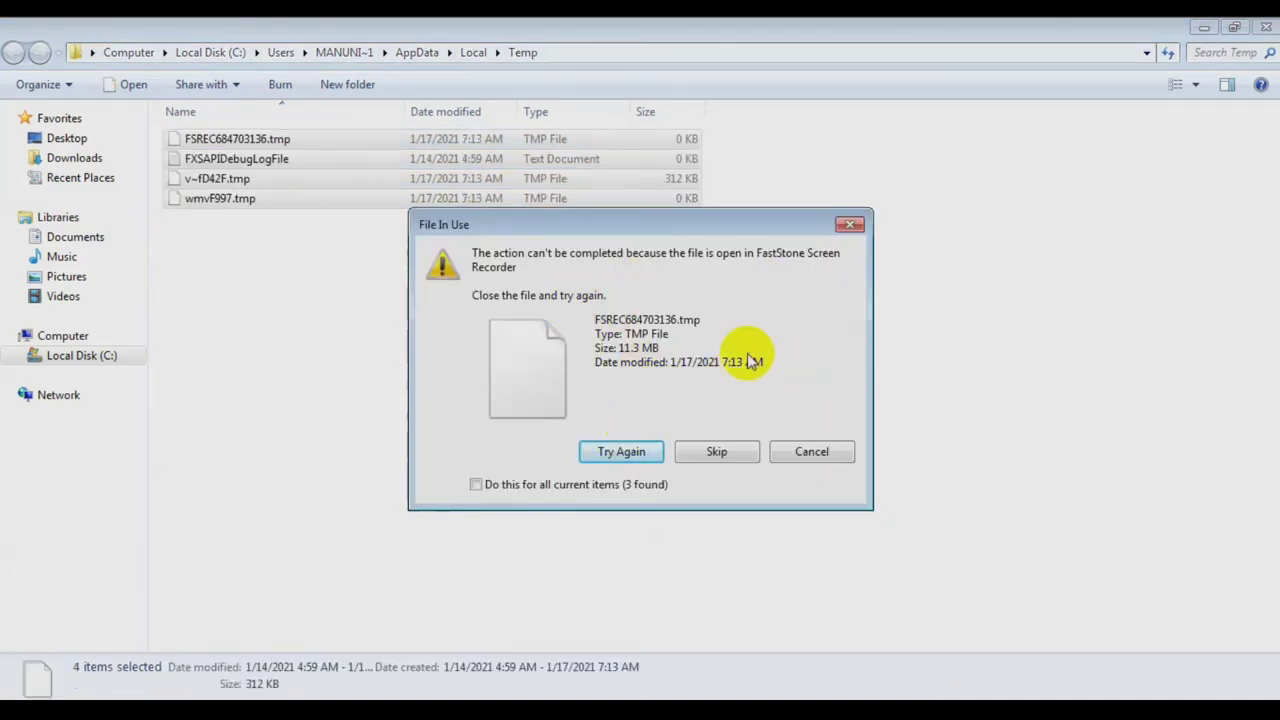
left_click(847, 225)
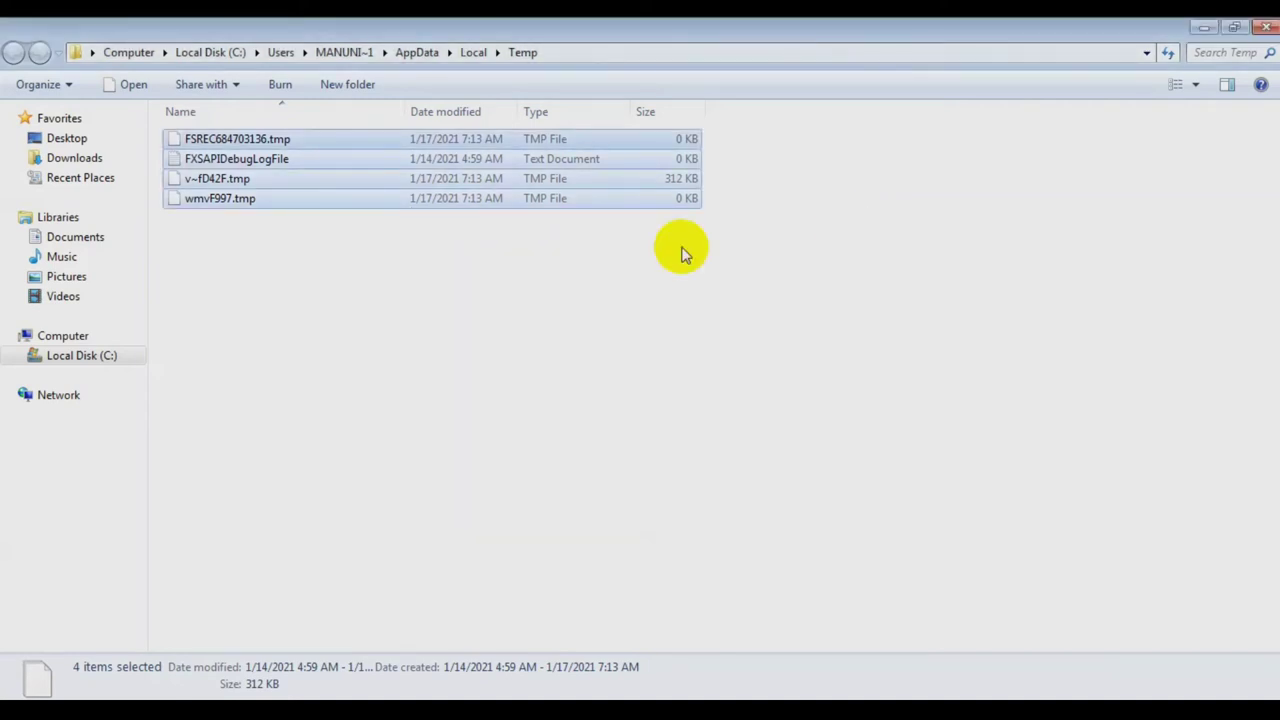
left_click(1264, 27)
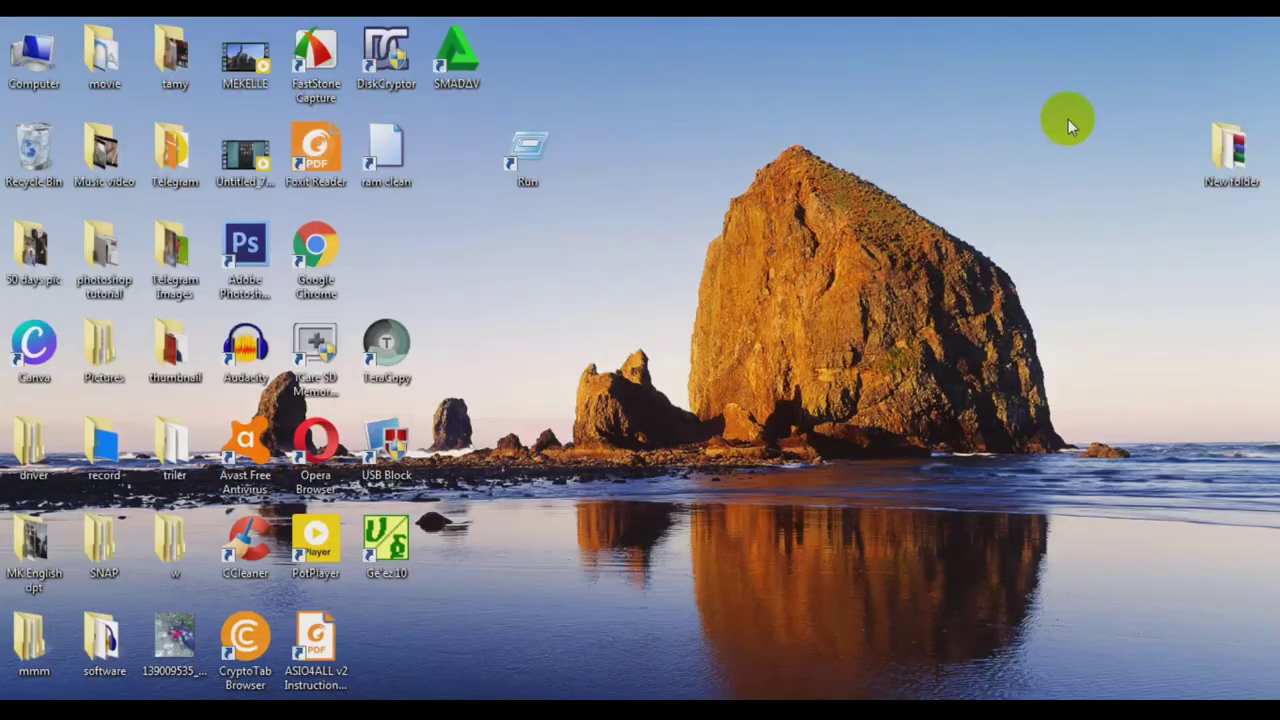
right_click(832, 153)
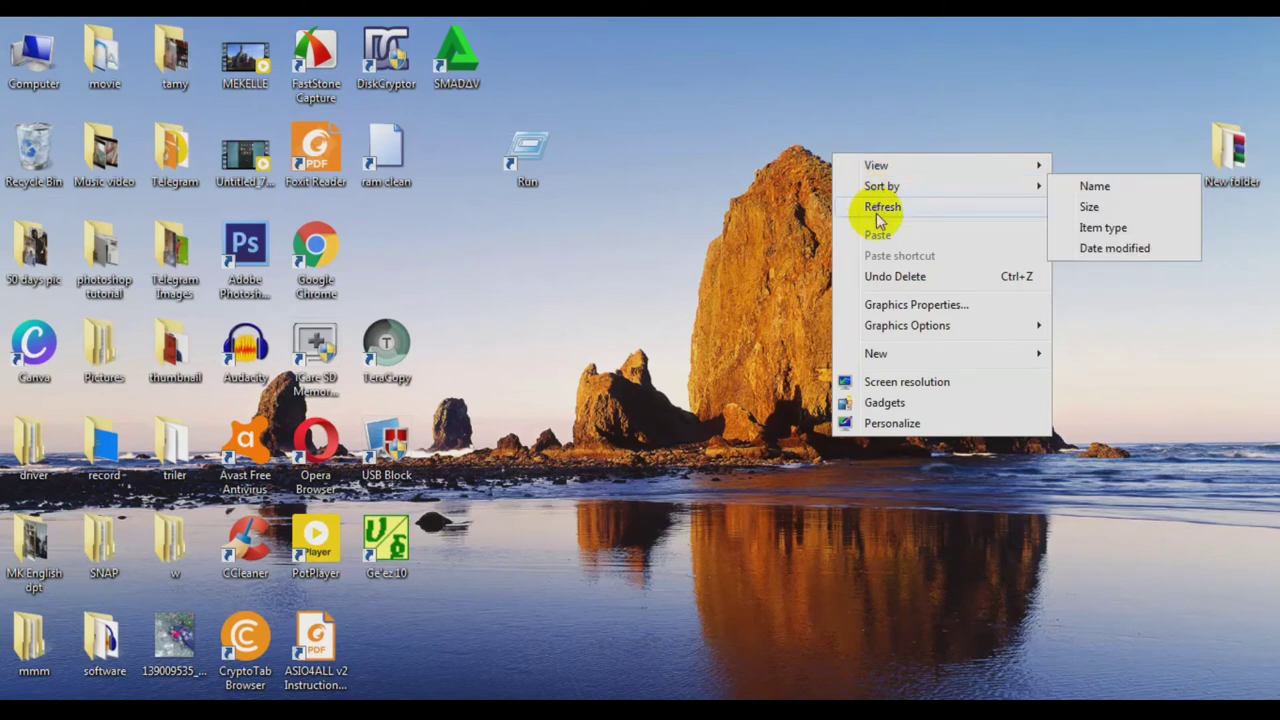
left_click(881, 207)
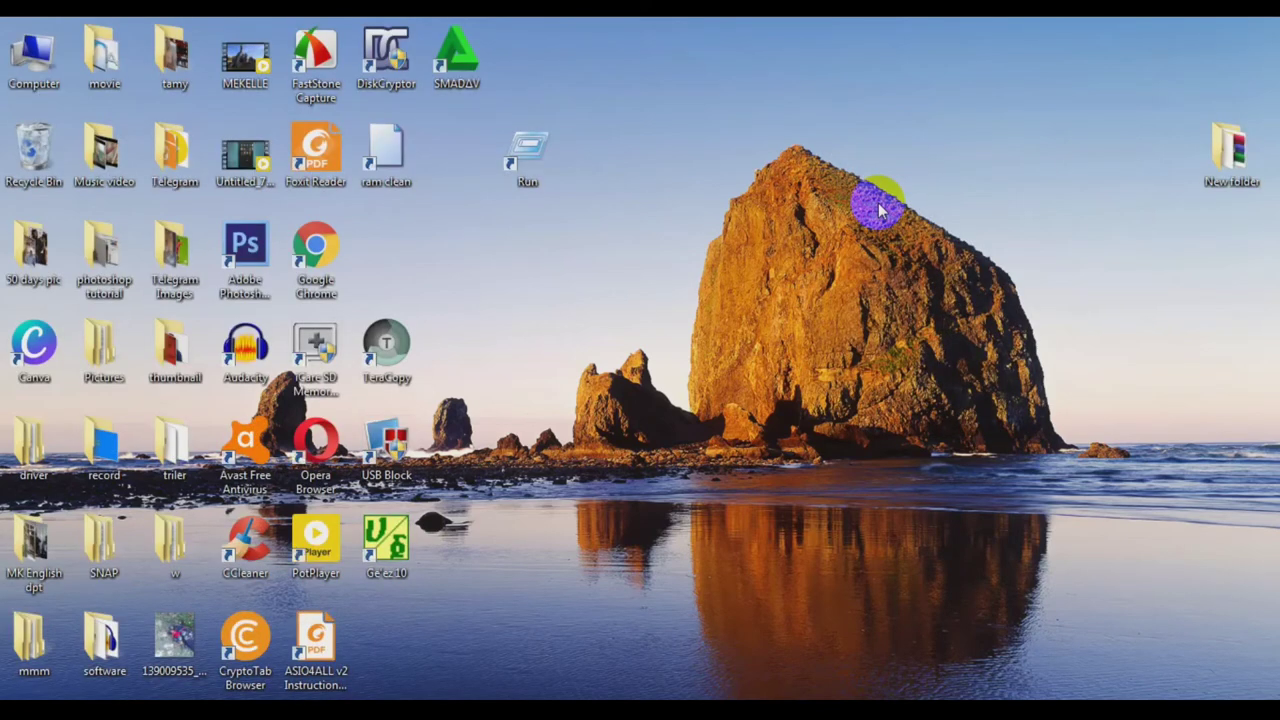
Permanently delete all items in the Recycle Bin, close it, and refresh the desktop
double_click(45, 178)
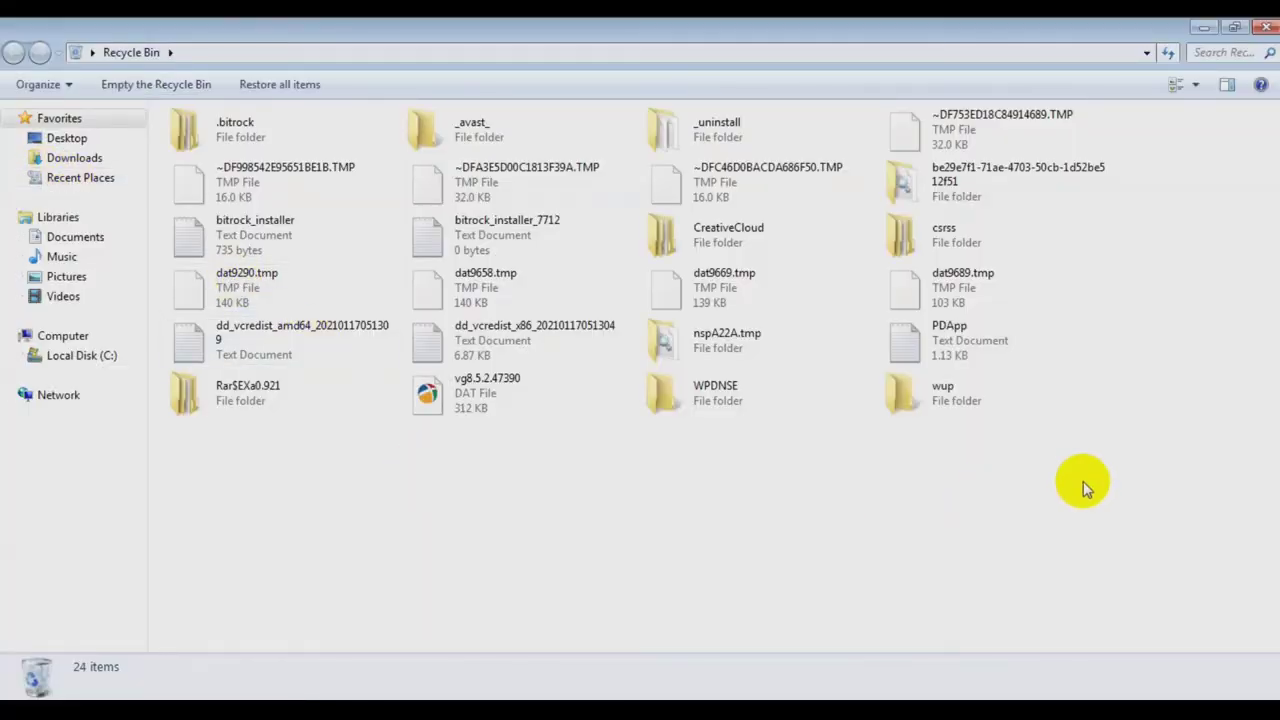
key("ctrl+a")
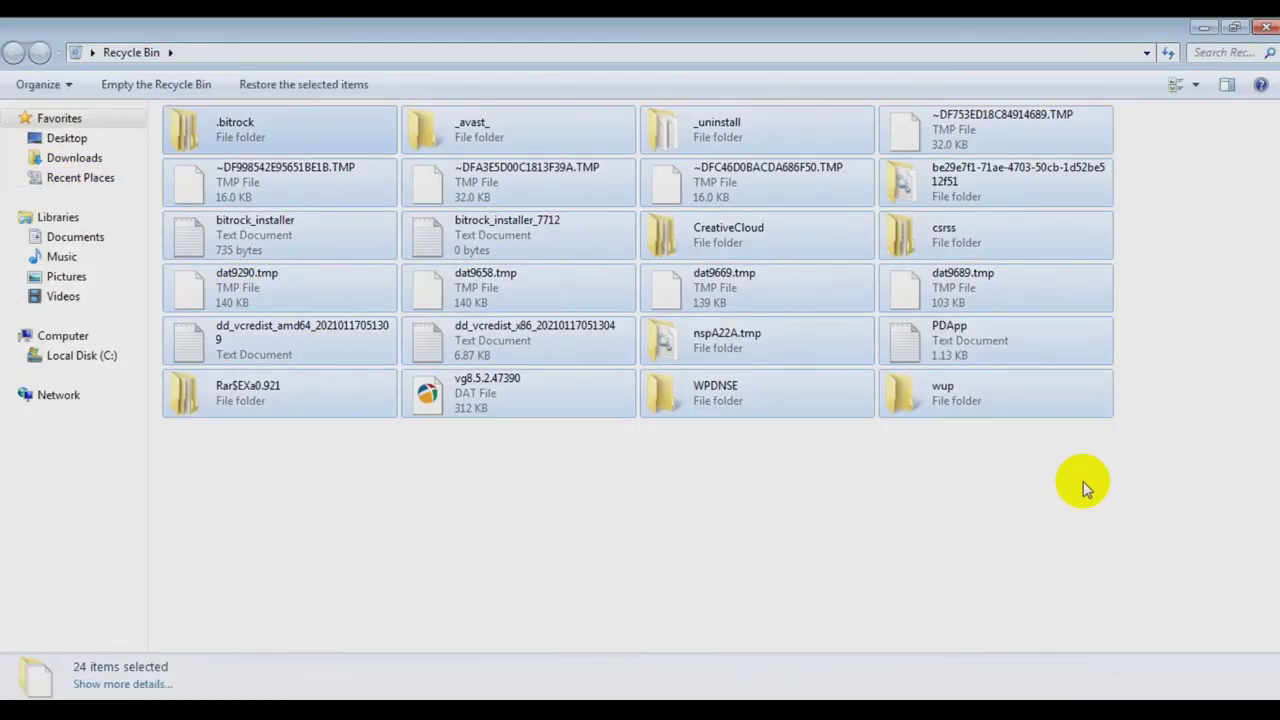
key("Delete")
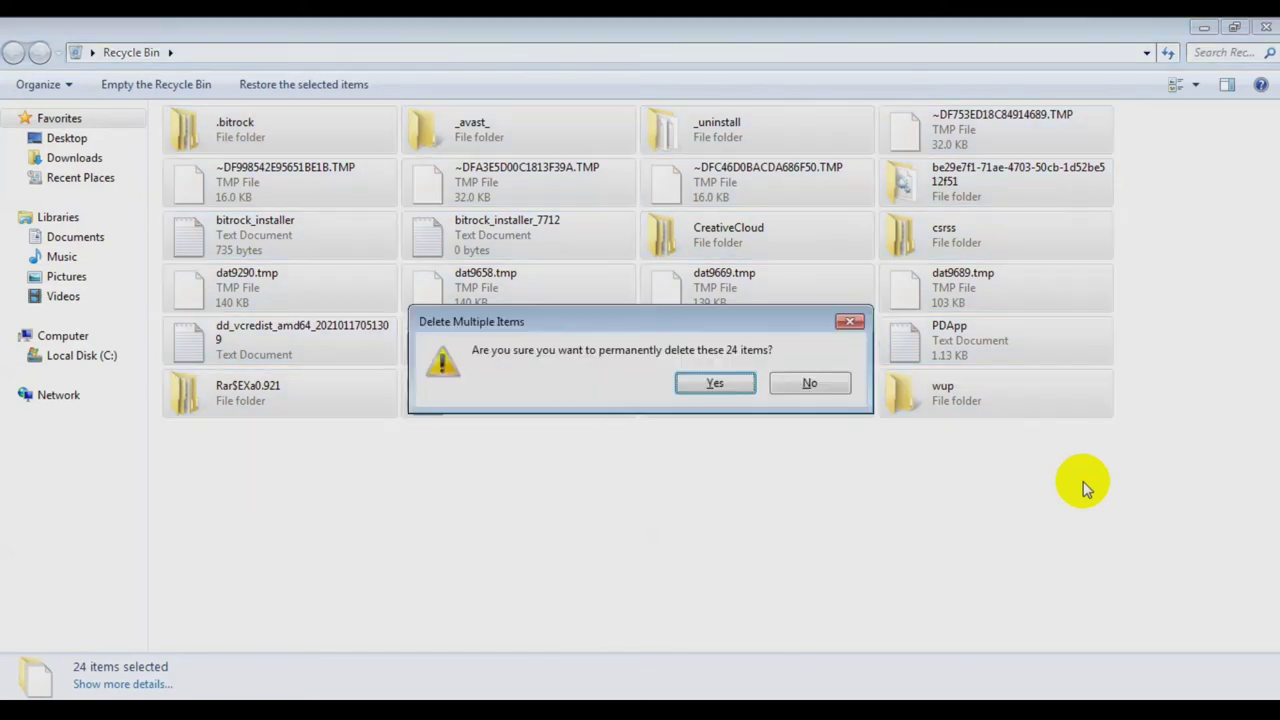
key("Return")
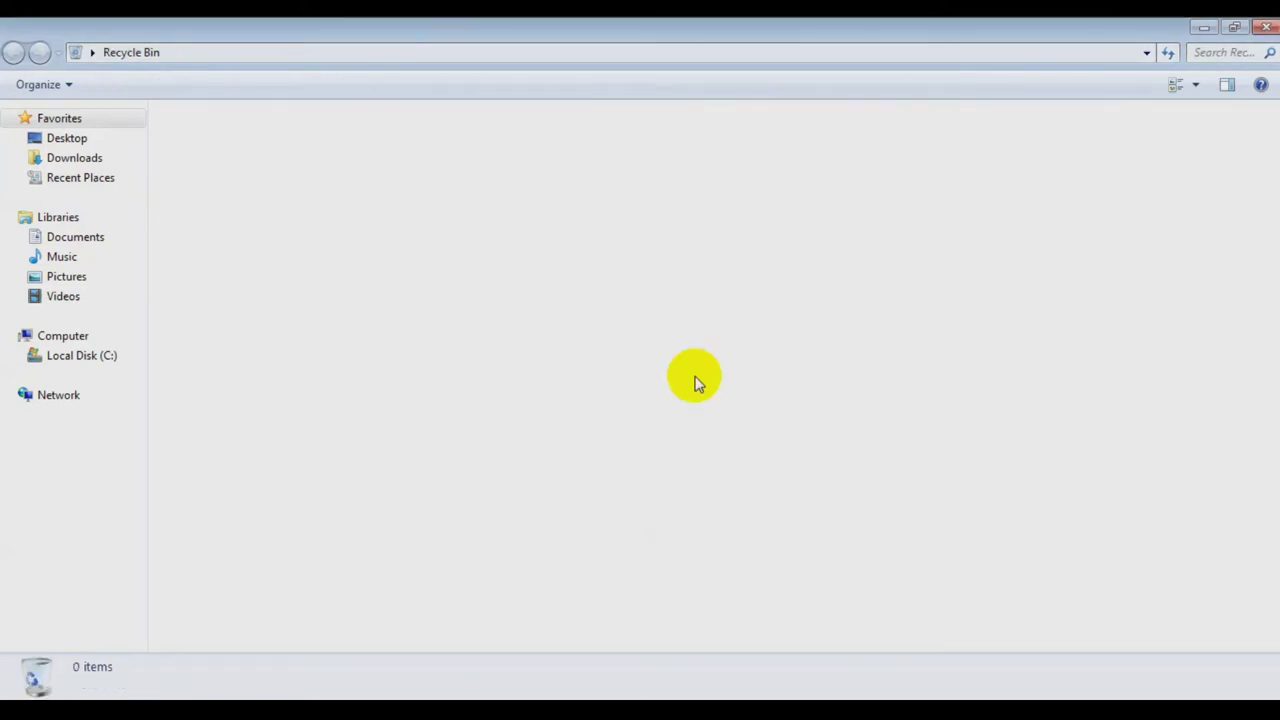
left_click(1268, 28)
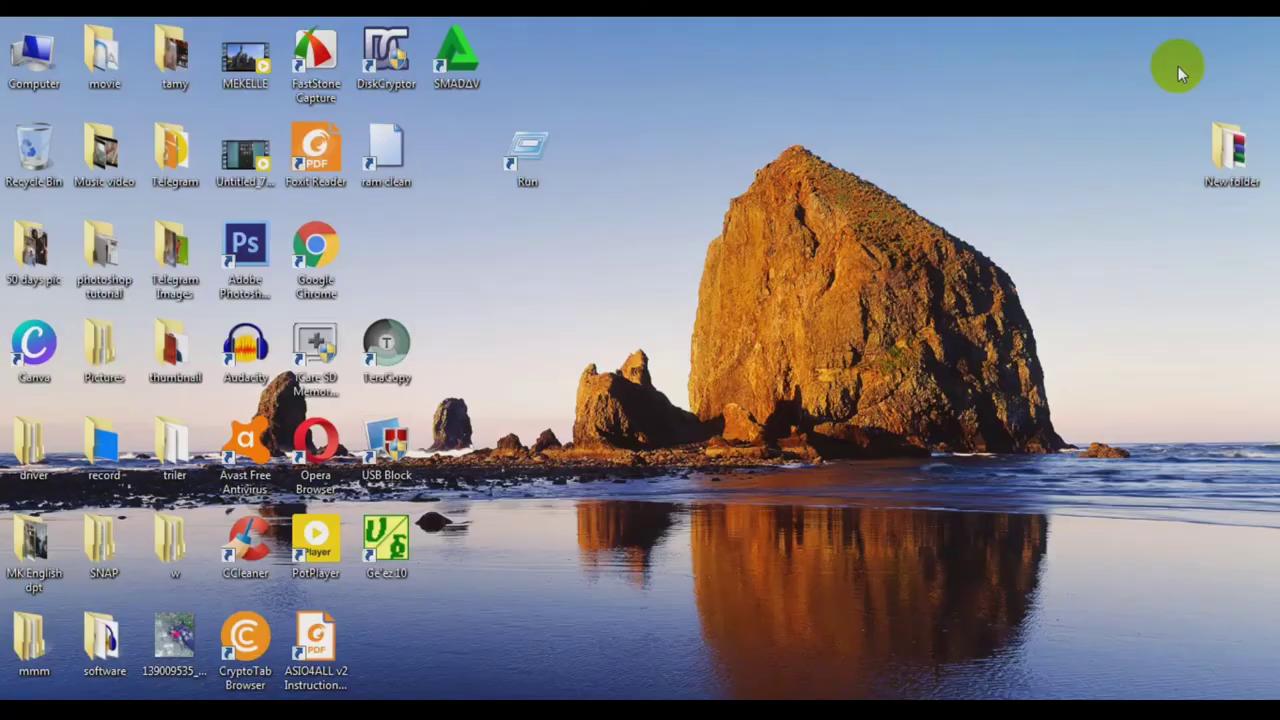
right_click(934, 124)
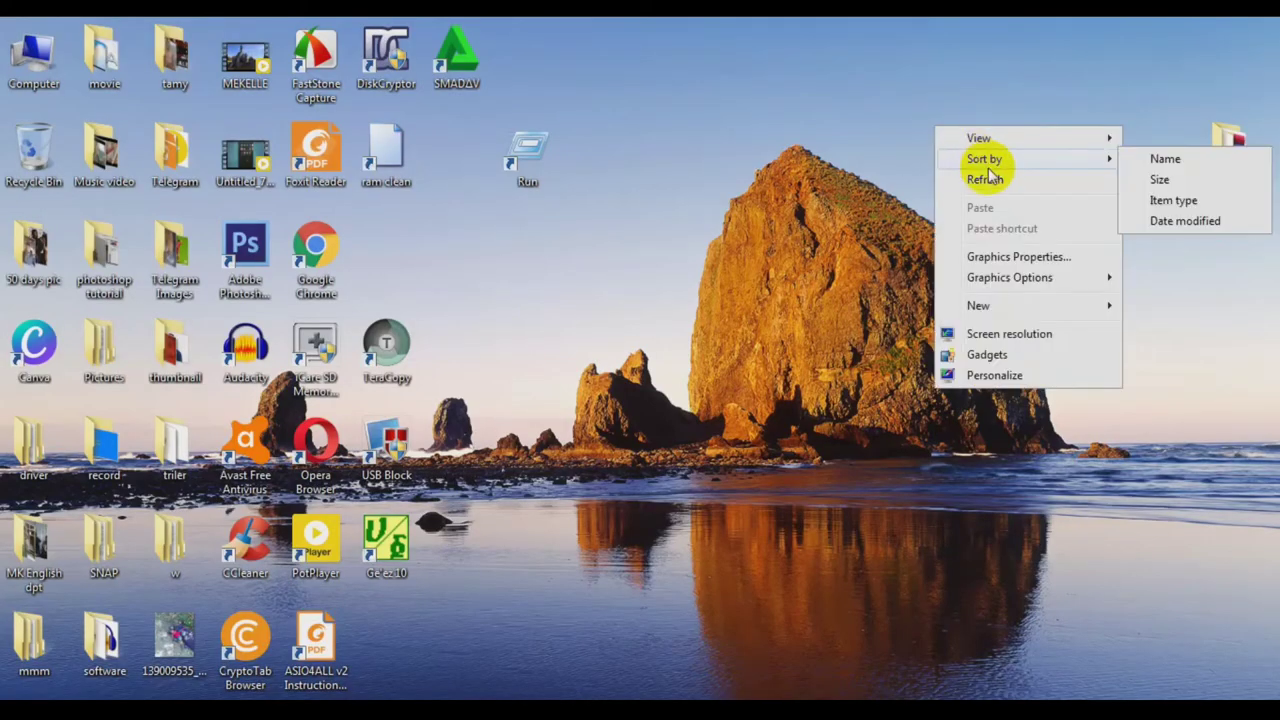
left_click(979, 178)
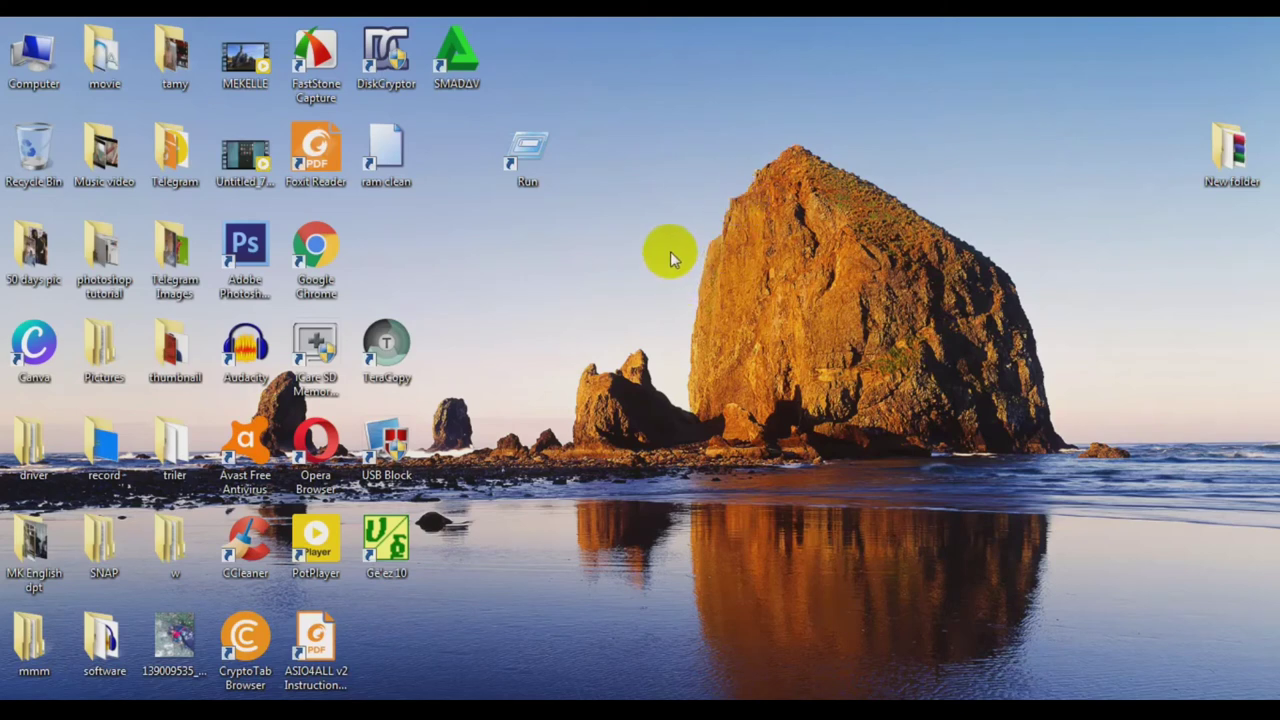
left_click(60, 690)
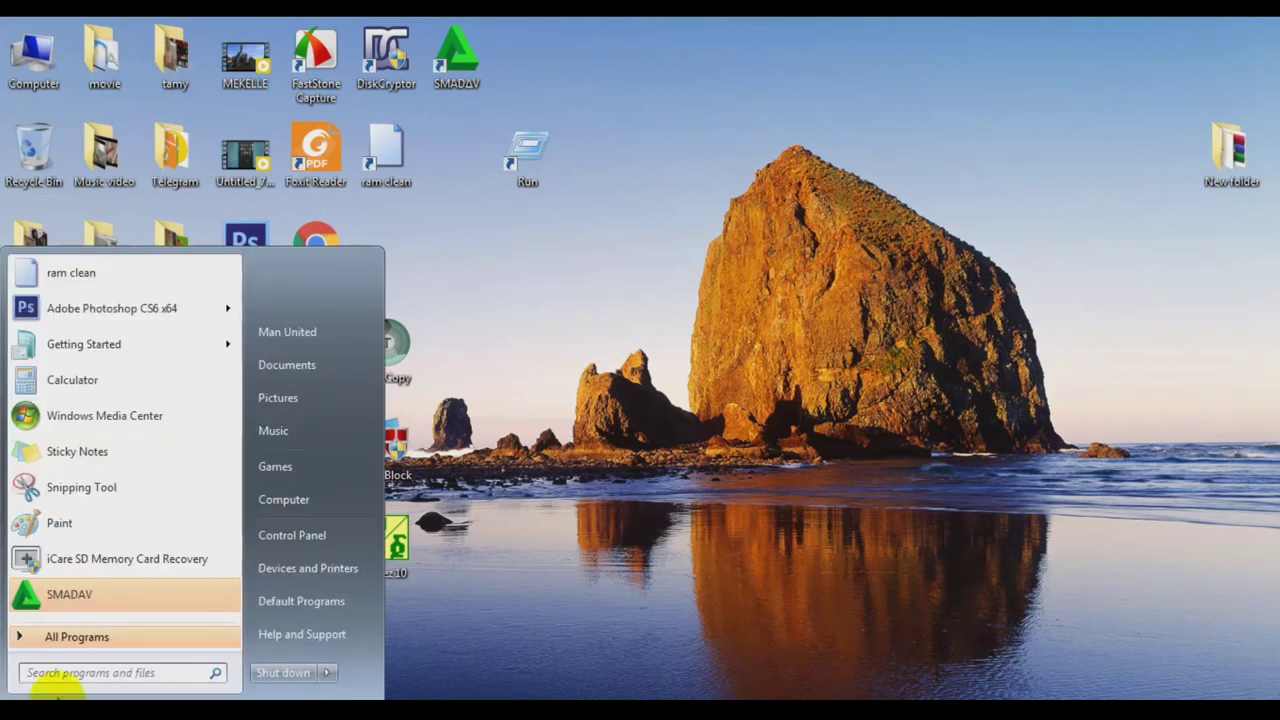
type("r")
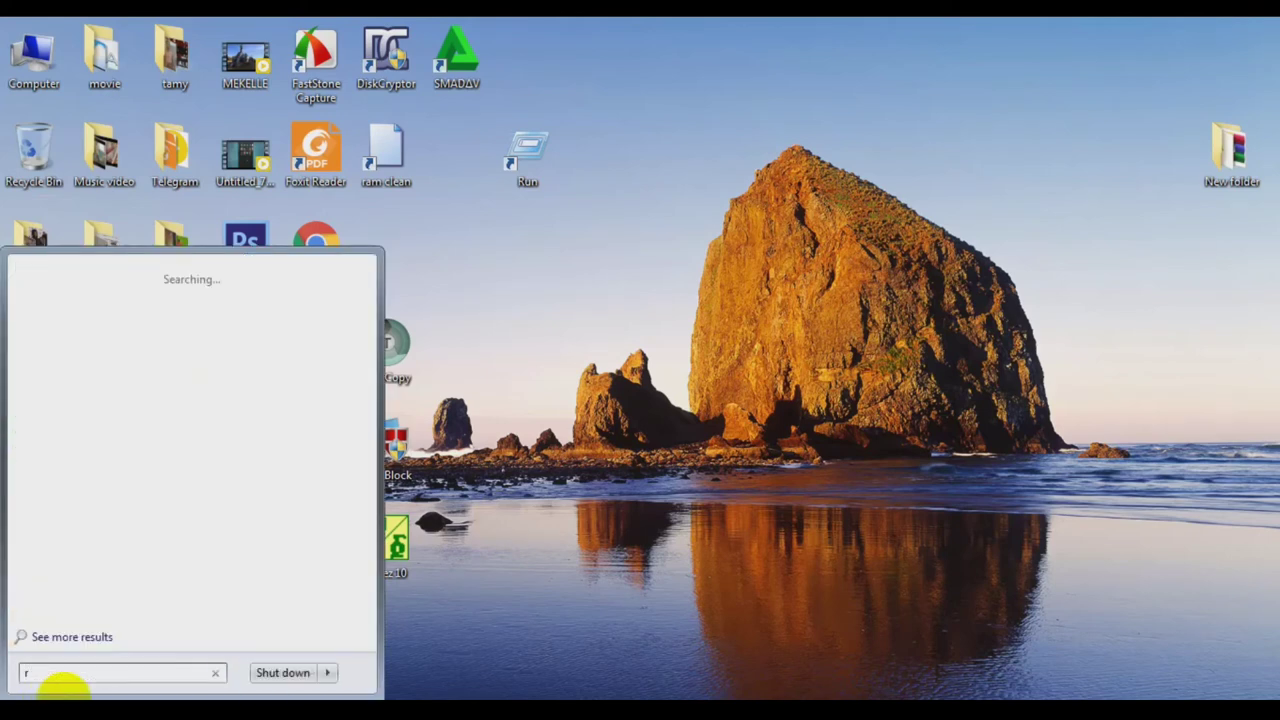
type("un")
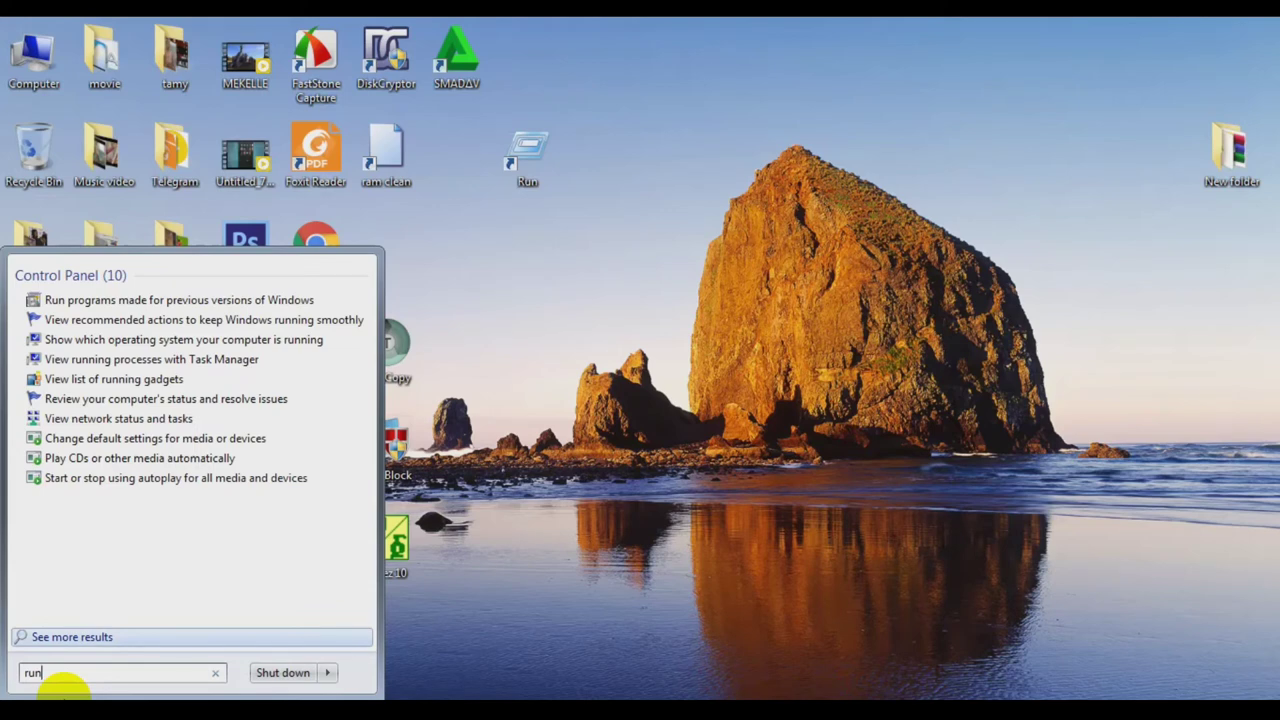
left_click(786, 177)
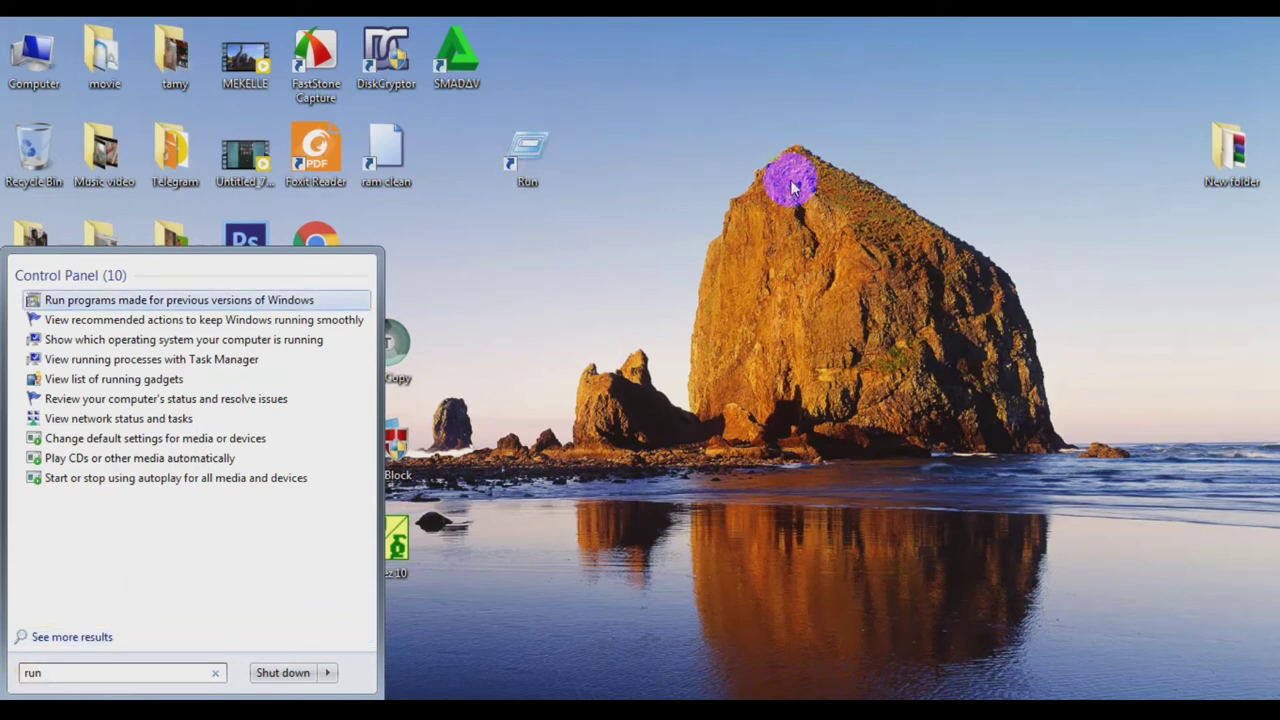
Open the Run dialog from the desktop shortcut, run prefetch, and grant permanent access to the Prefetch folder
double_click(528, 150)
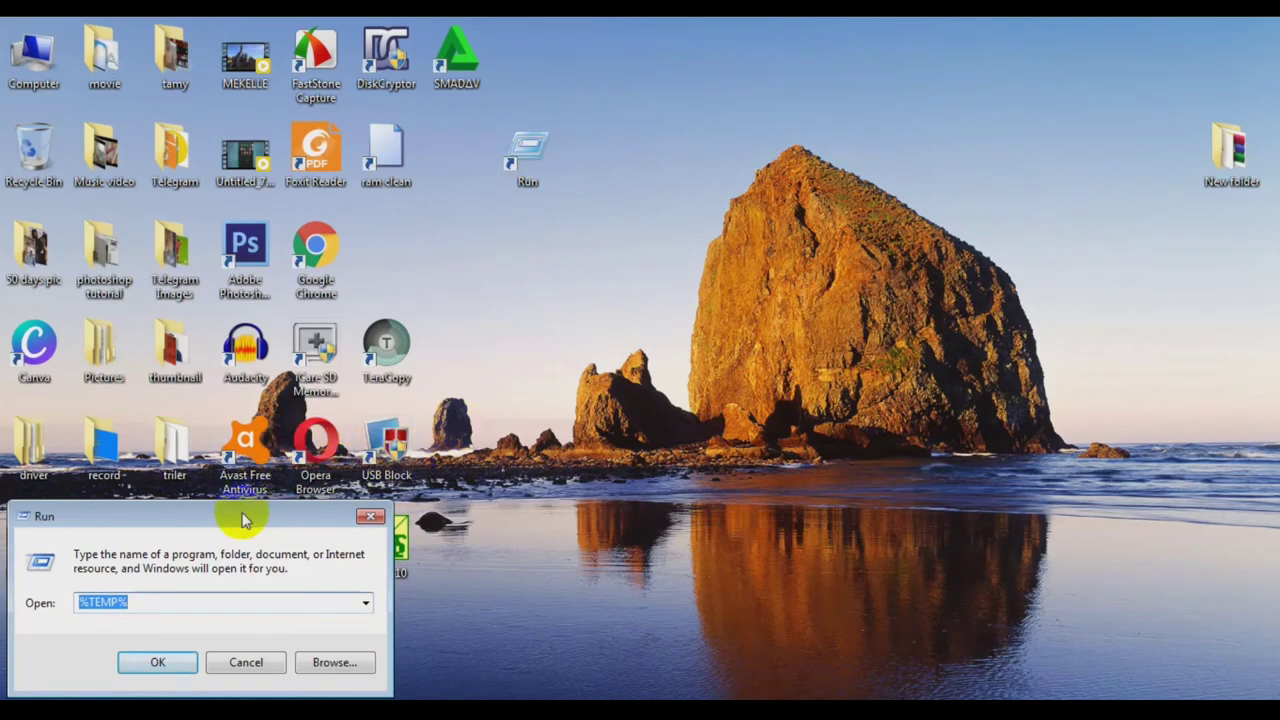
left_click_drag(243, 514, 683, 380)
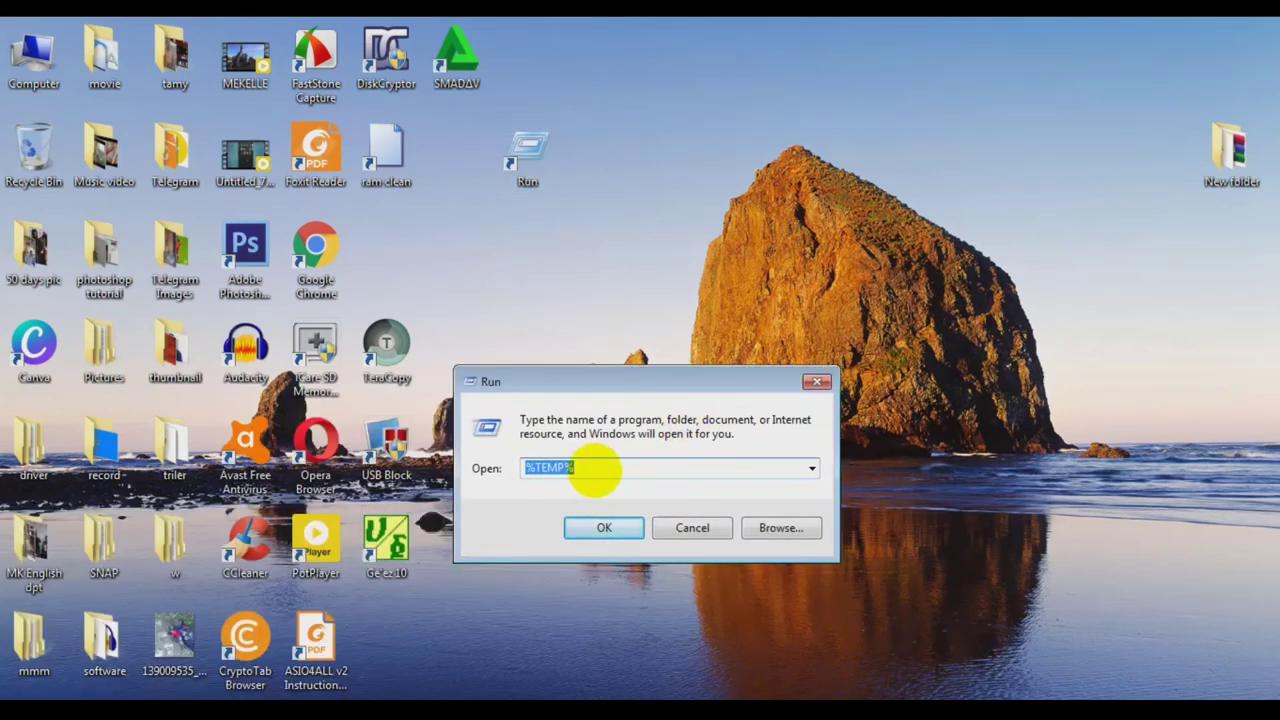
type("prefetch")
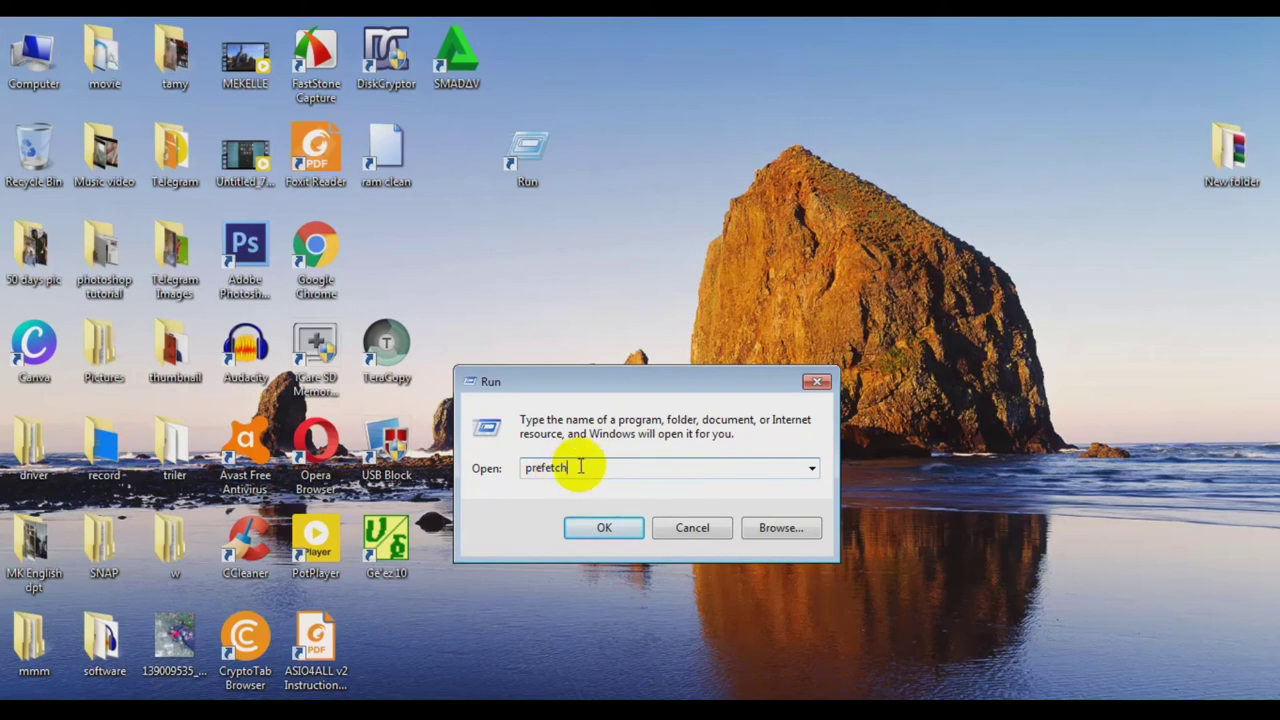
left_click(601, 526)
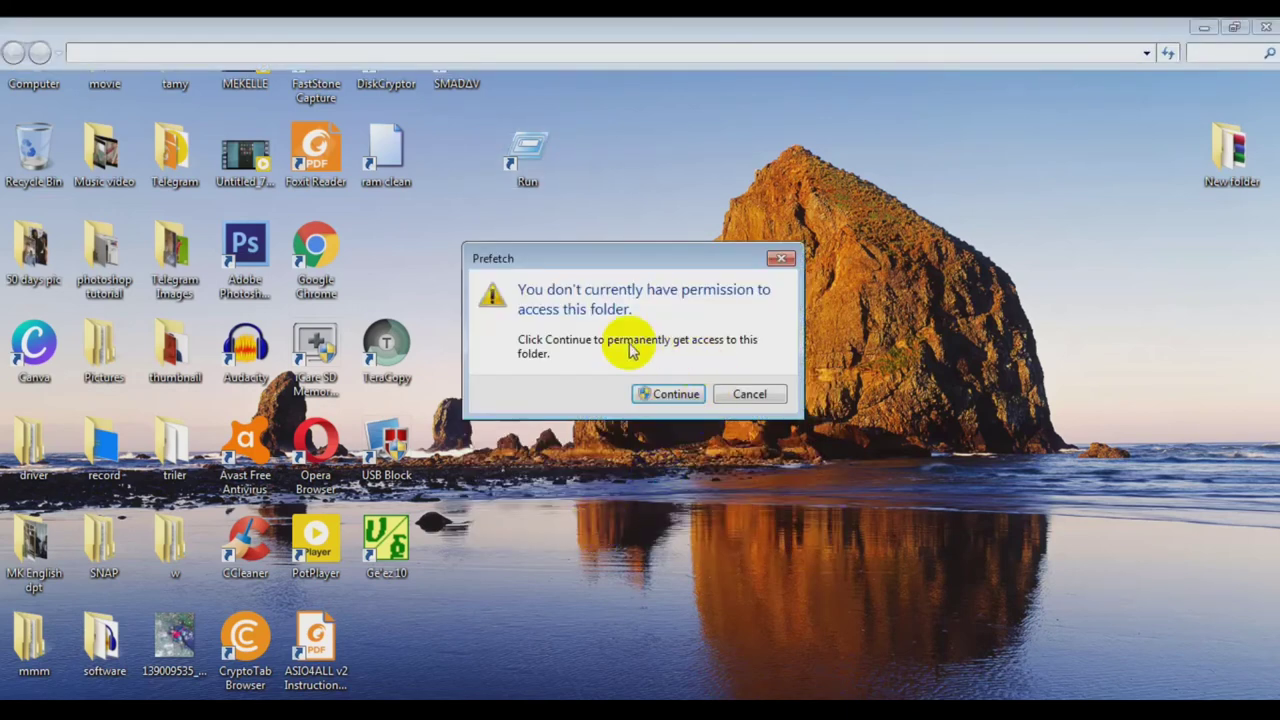
left_click(655, 397)
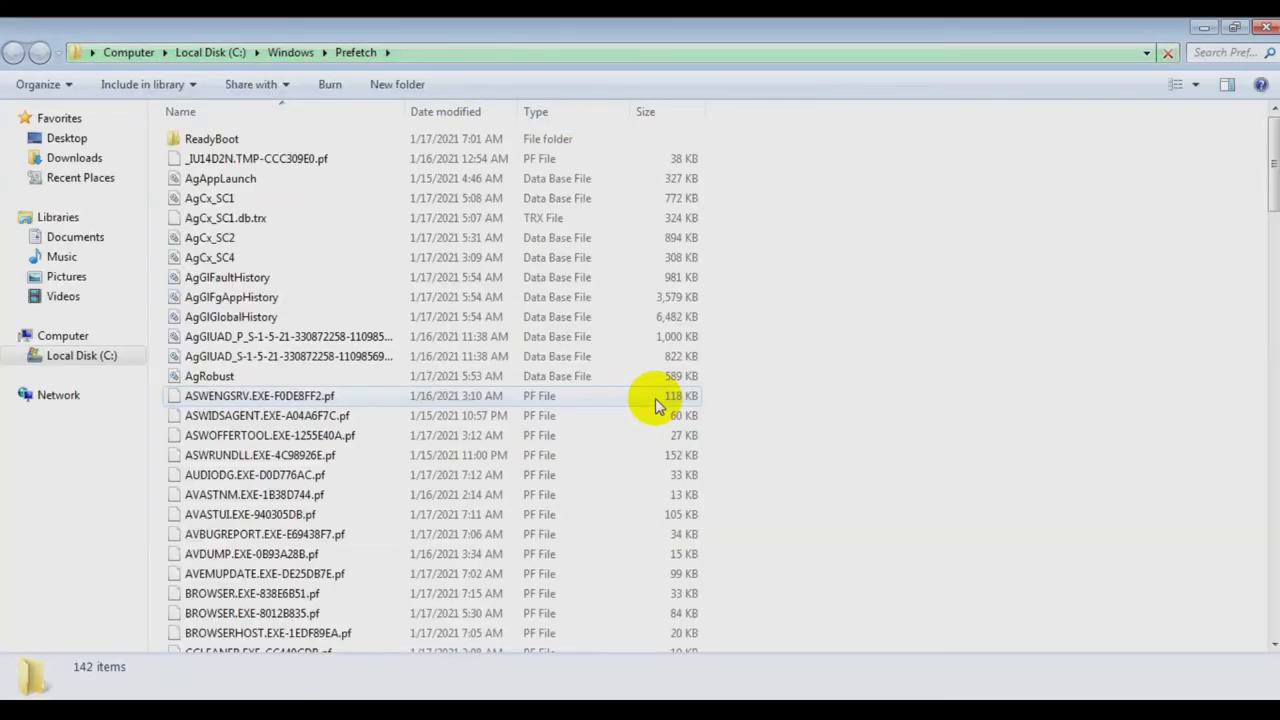
Look through the full list of files in the Prefetch folder, from beginning to end and back
scroll(486, 390, "down", 18)
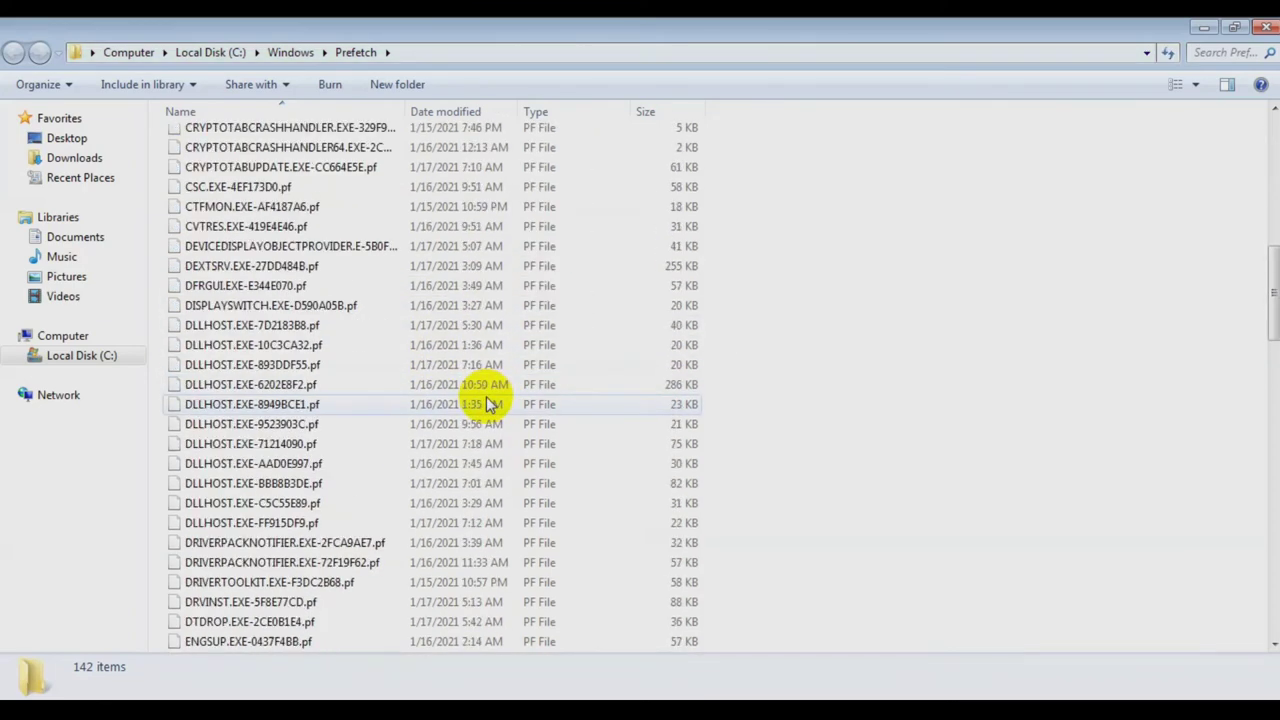
scroll(491, 404, "down", 20)
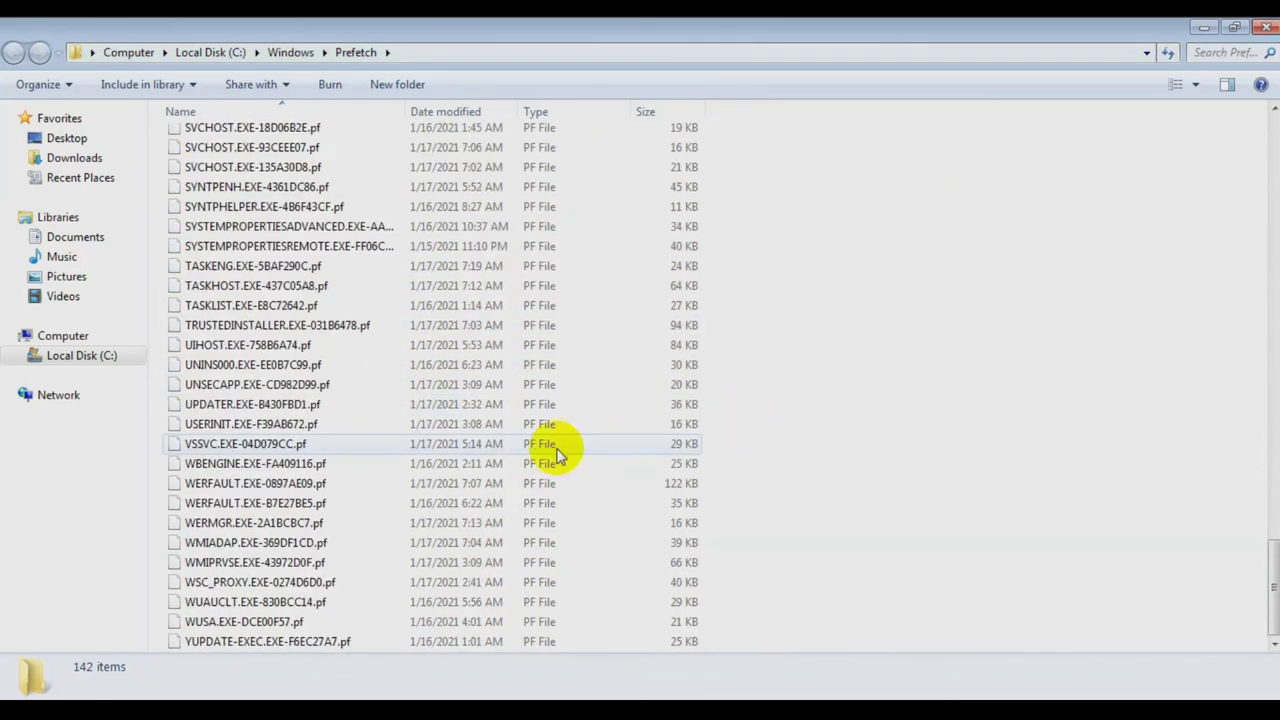
scroll(545, 461, "up", 20)
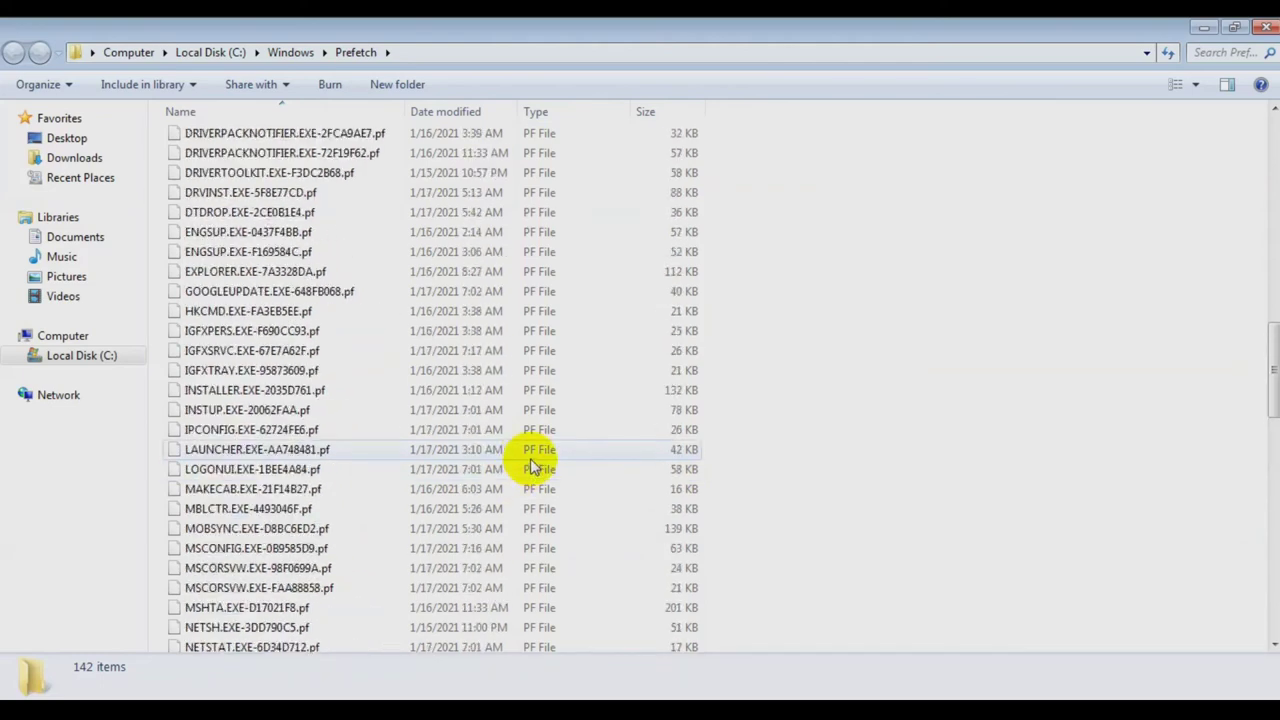
scroll(535, 461, "up", 11)
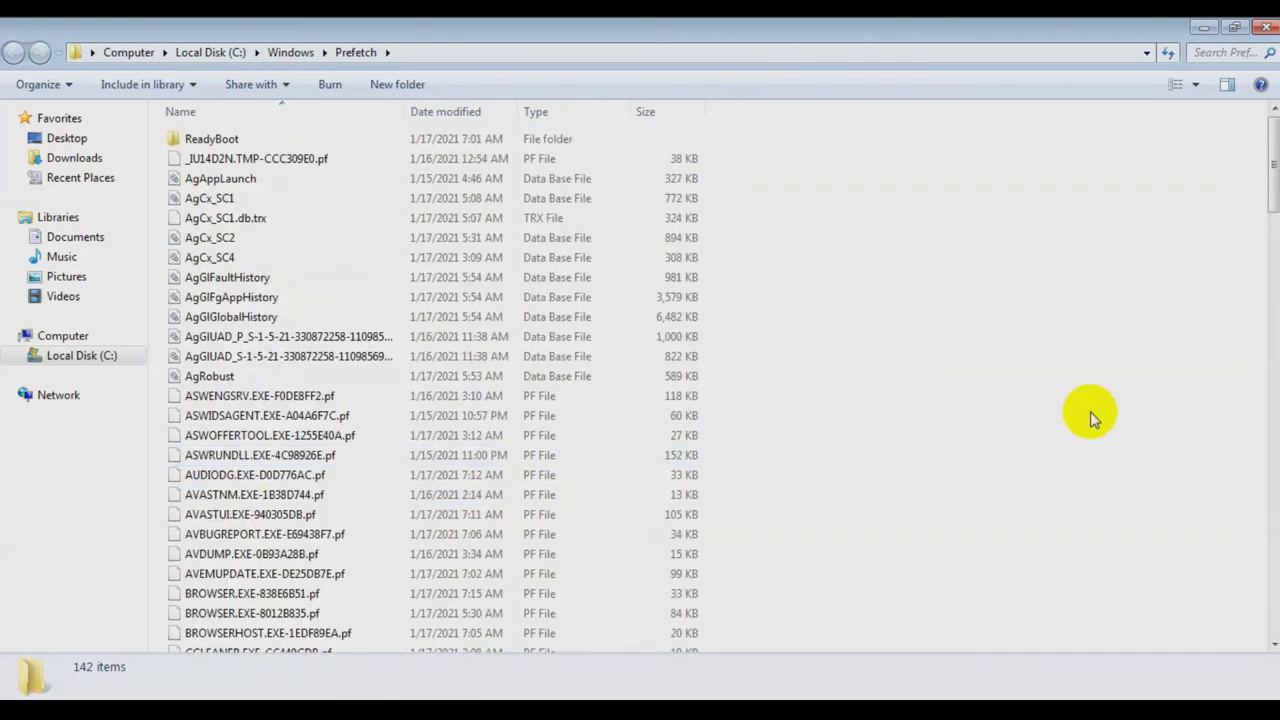
scroll(1015, 447, "down", 6)
scroll(975, 455, "down", 20)
scroll(903, 420, "up", 20)
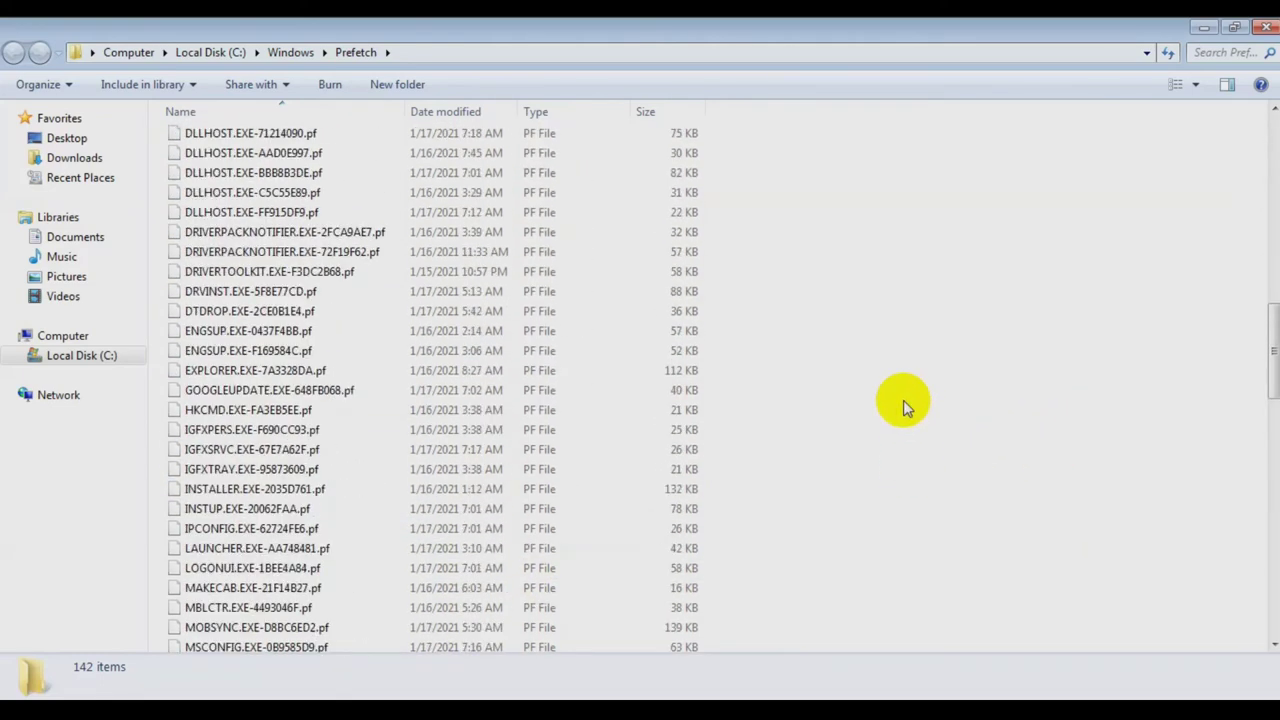
scroll(878, 300, "up", 5)
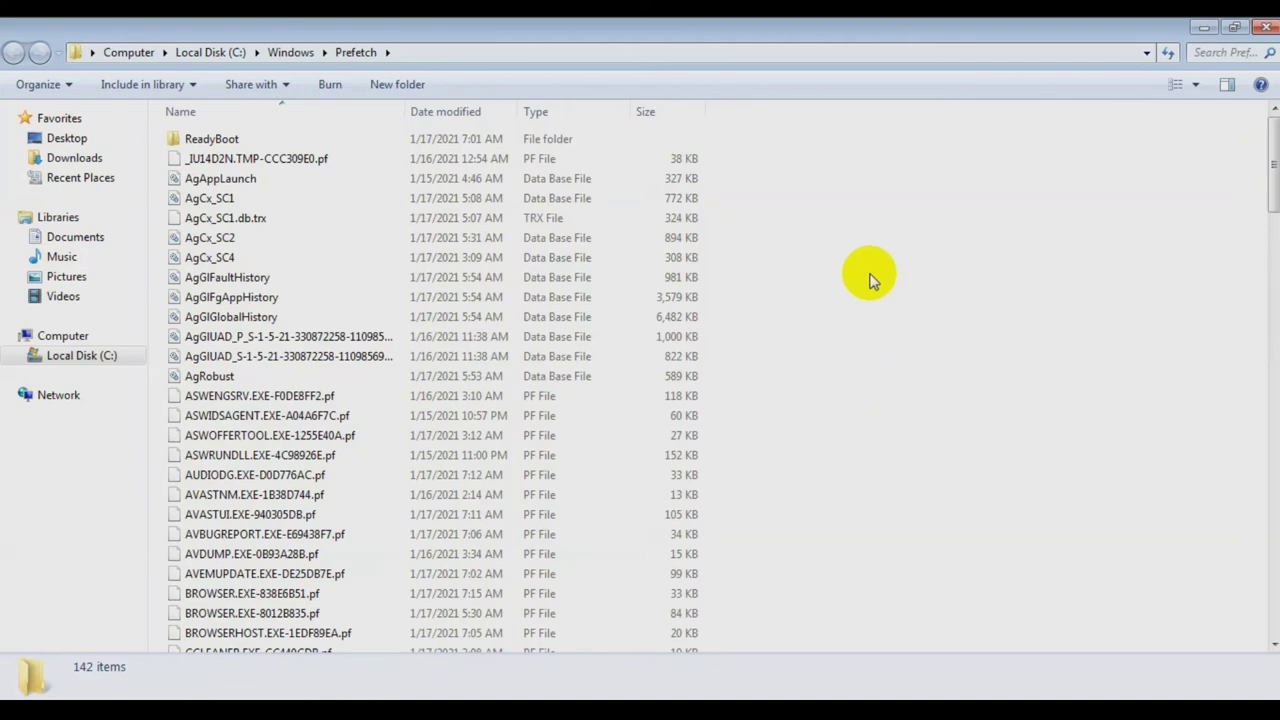
Move everything in the Prefetch folder except the ReadyBoot folder to the Recycle Bin, and close the folder
key("ctrl+a")
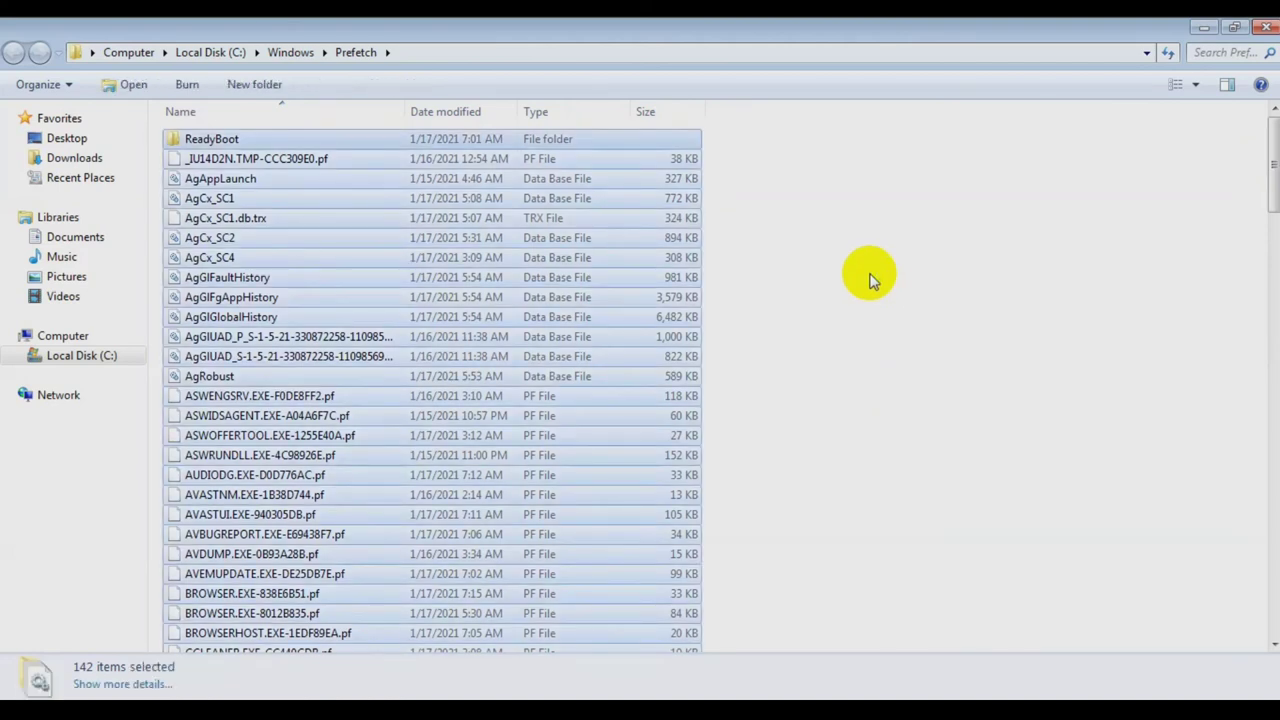
left_click(339, 139, "ctrl")
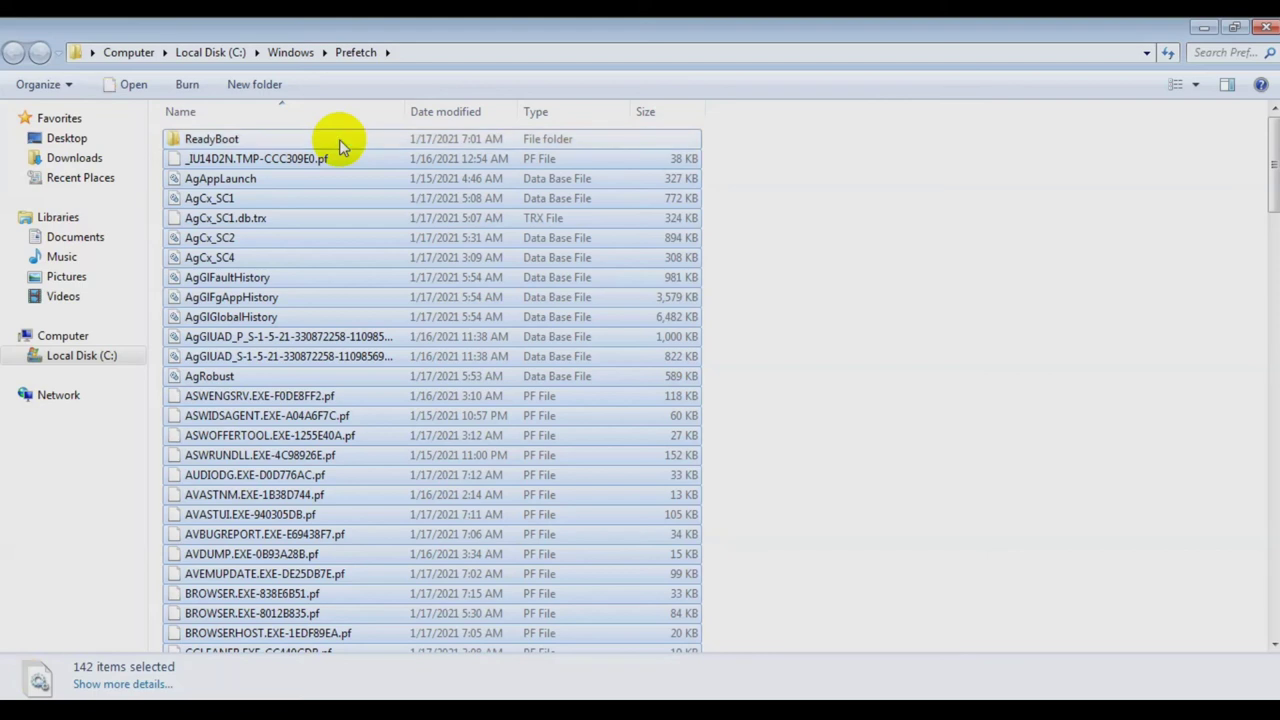
right_click(478, 256)
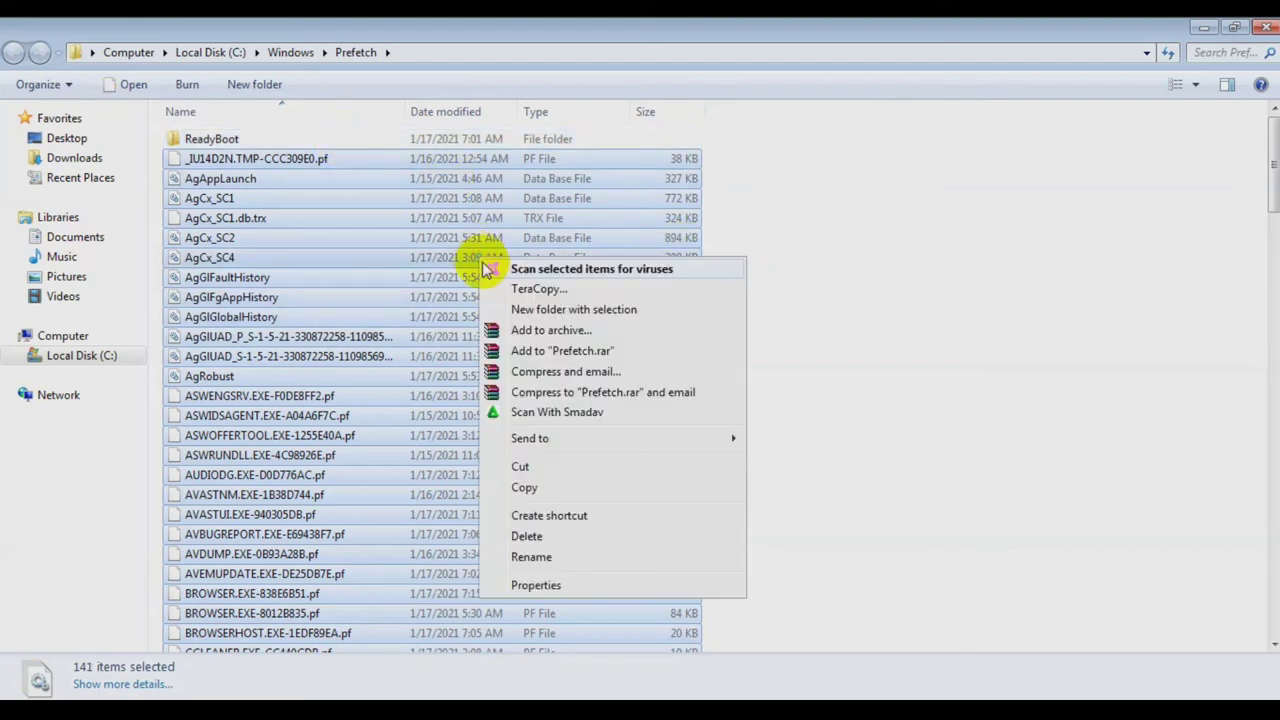
left_click(541, 538)
left_click(716, 383)
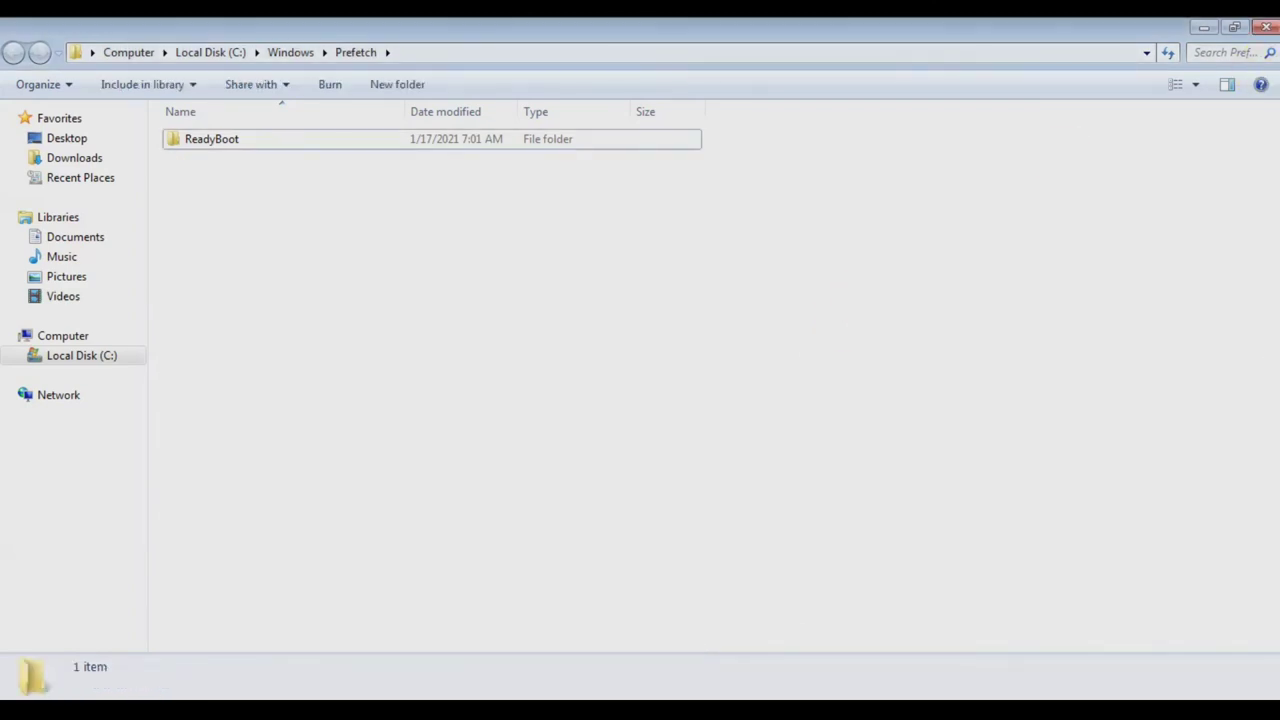
left_click(1268, 28)
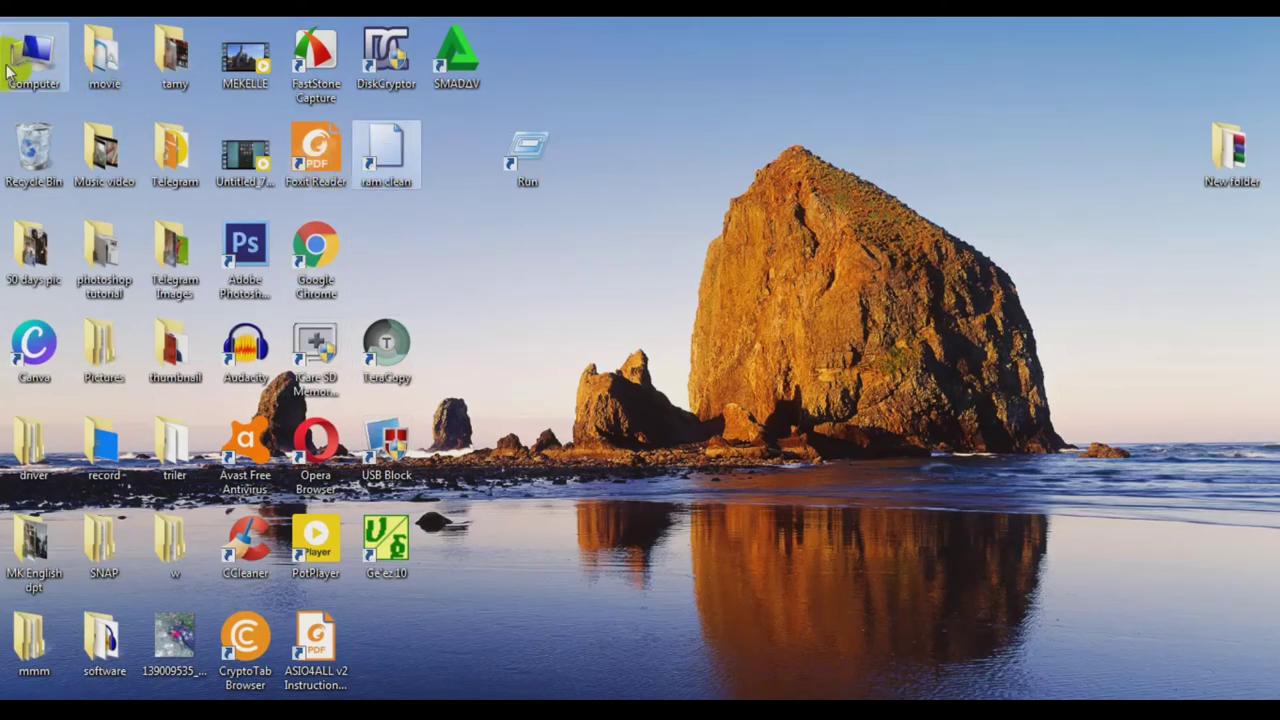
Open the Recycle Bin, permanently delete all the Prefetch files in it, and close it
double_click(33, 150)
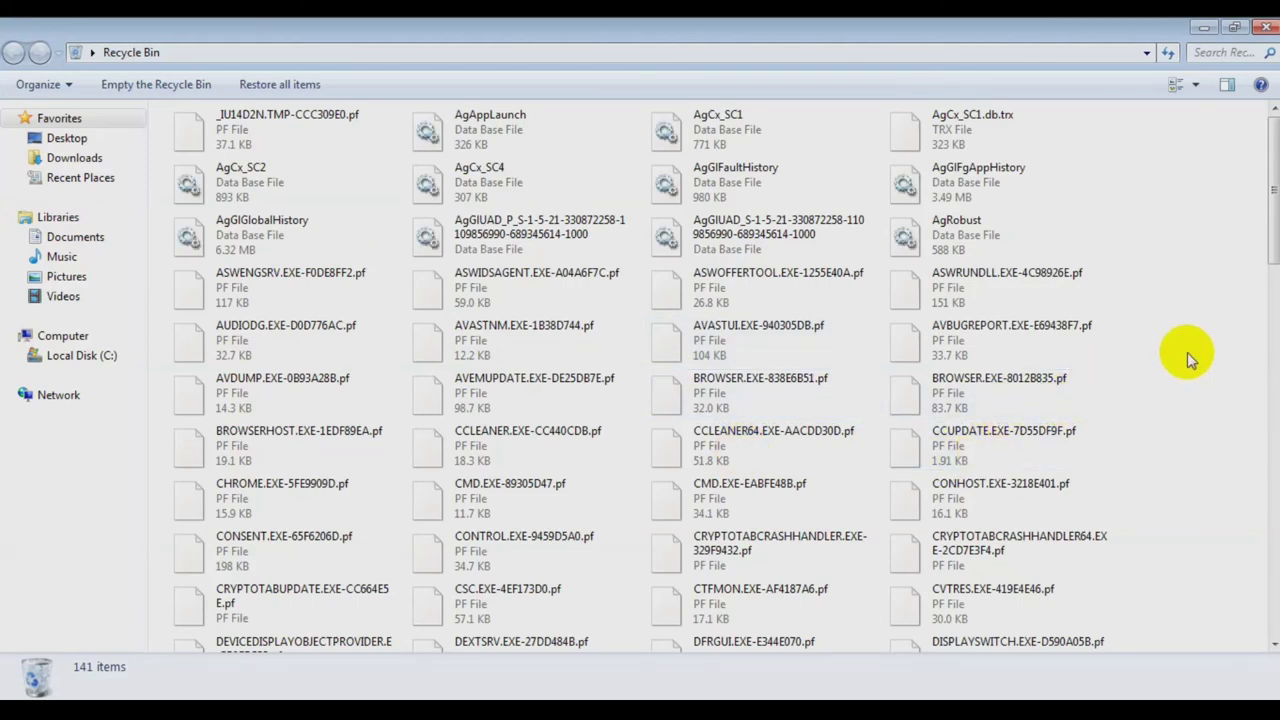
key("ctrl+a")
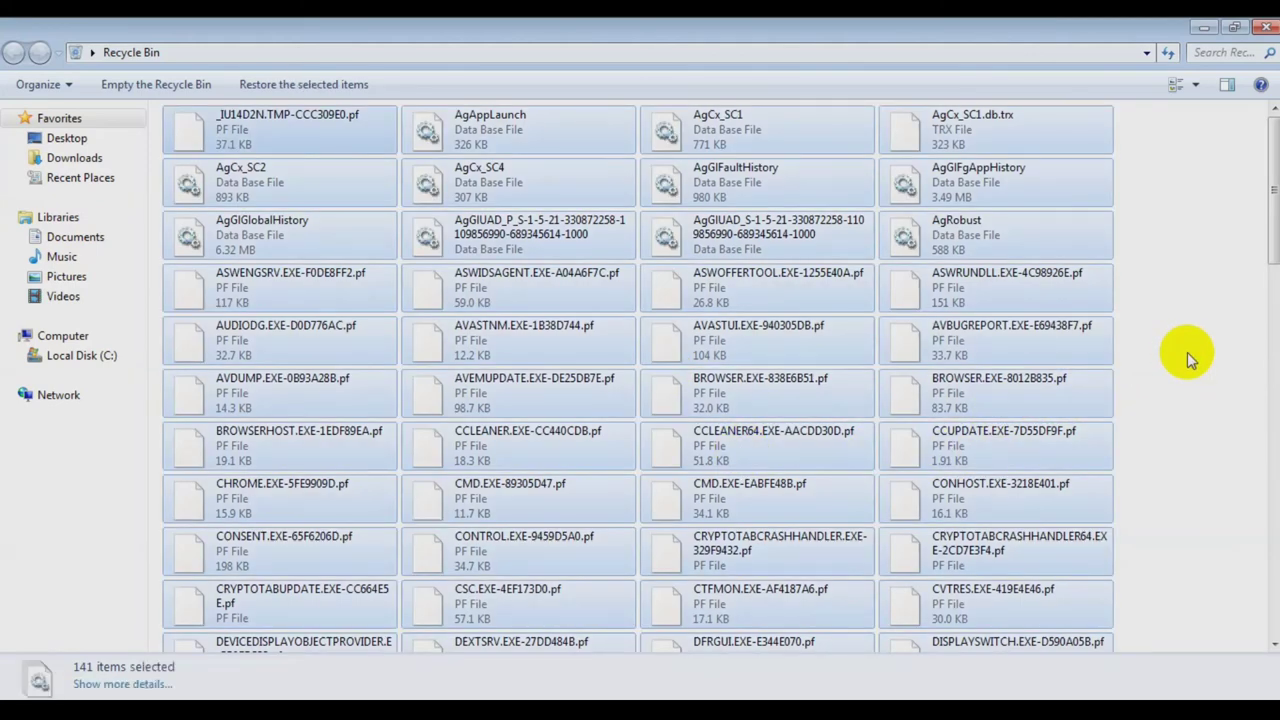
right_click(566, 135)
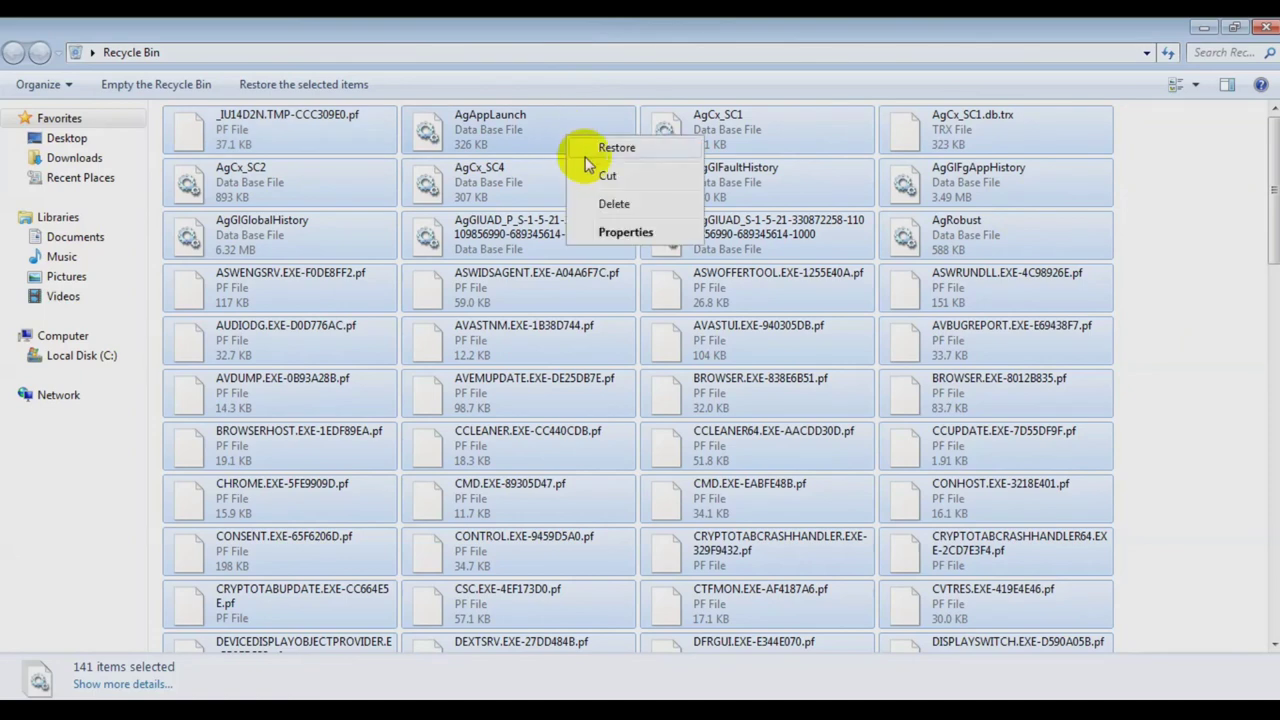
left_click(614, 204)
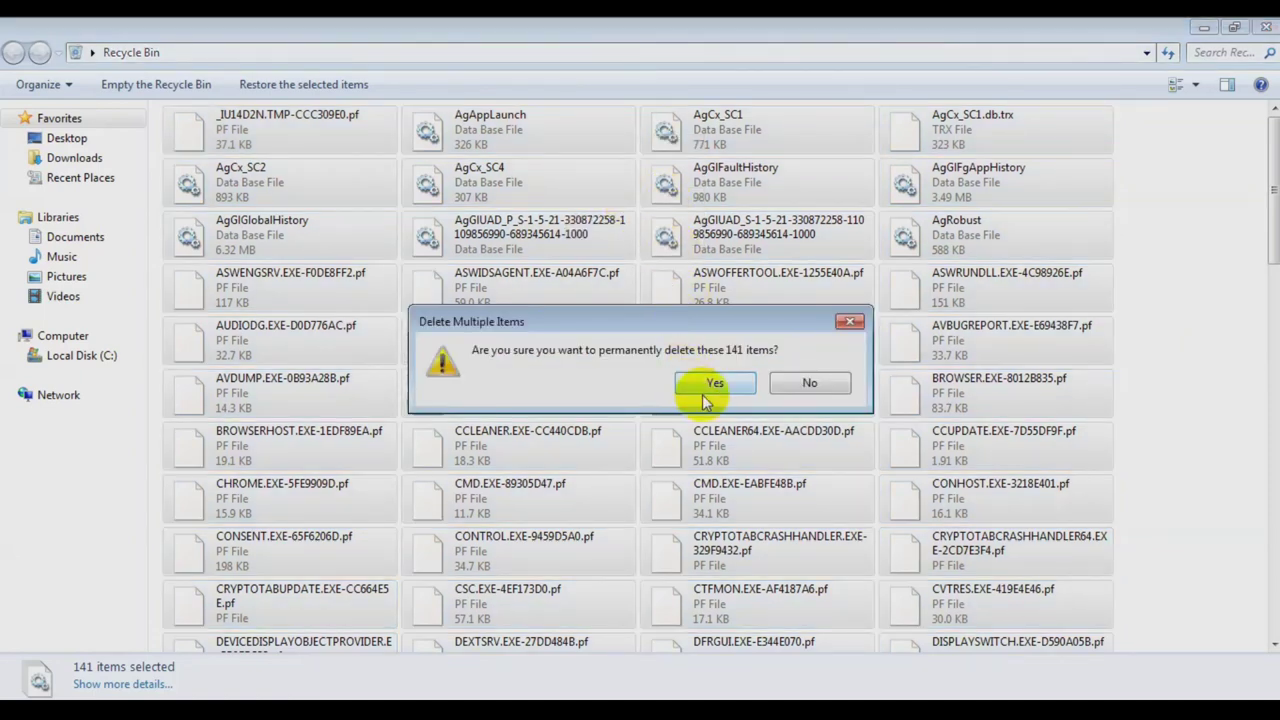
left_click(611, 383)
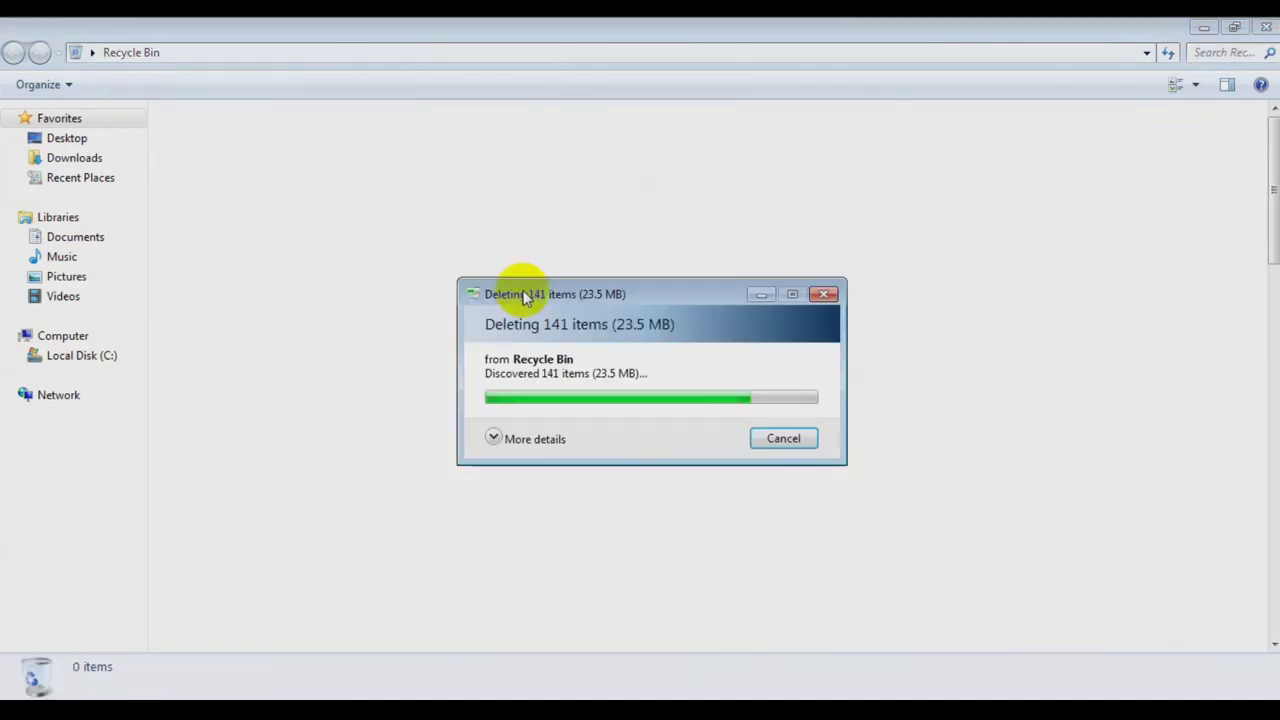
left_click(1266, 27)
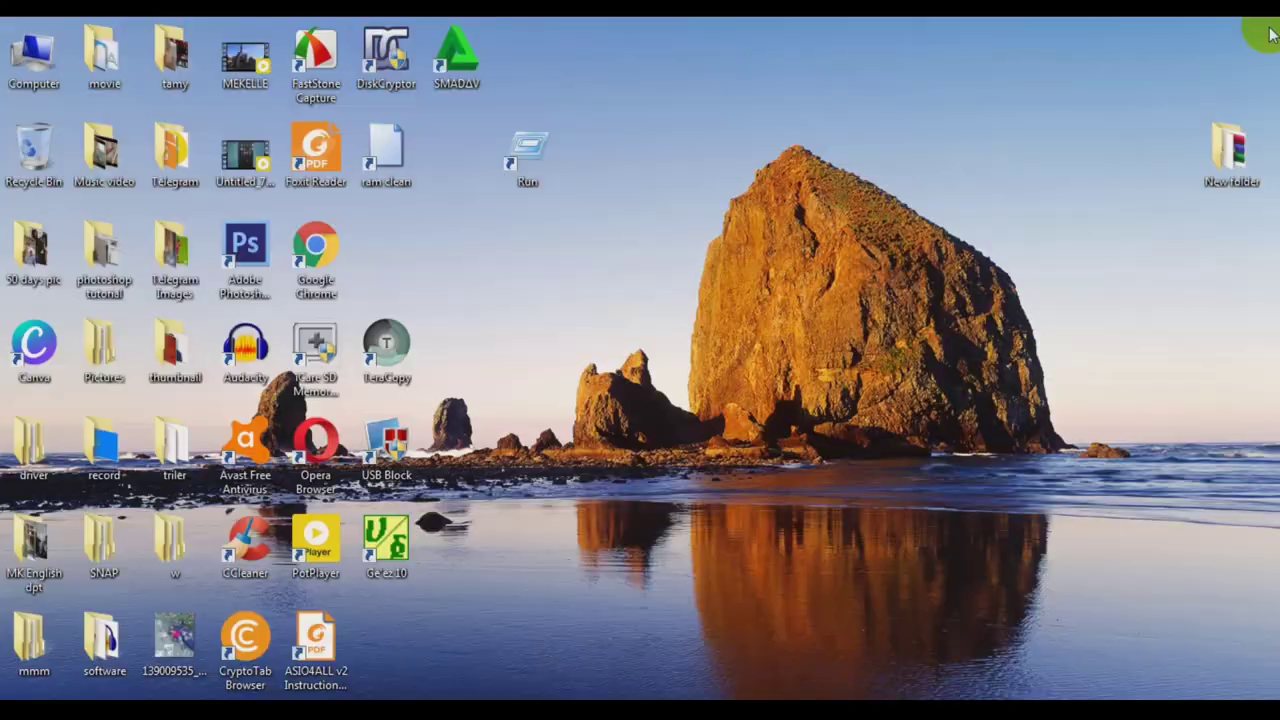
Refresh the desktop twice
right_click(732, 126)
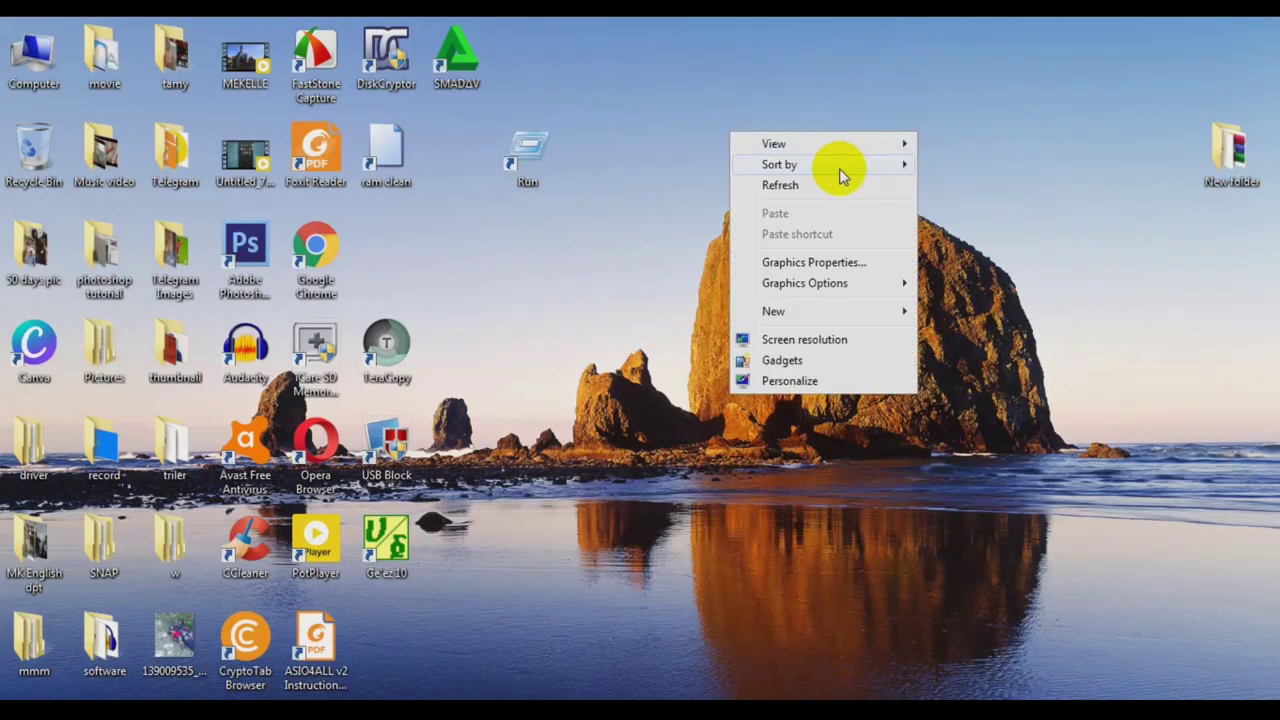
left_click(806, 184)
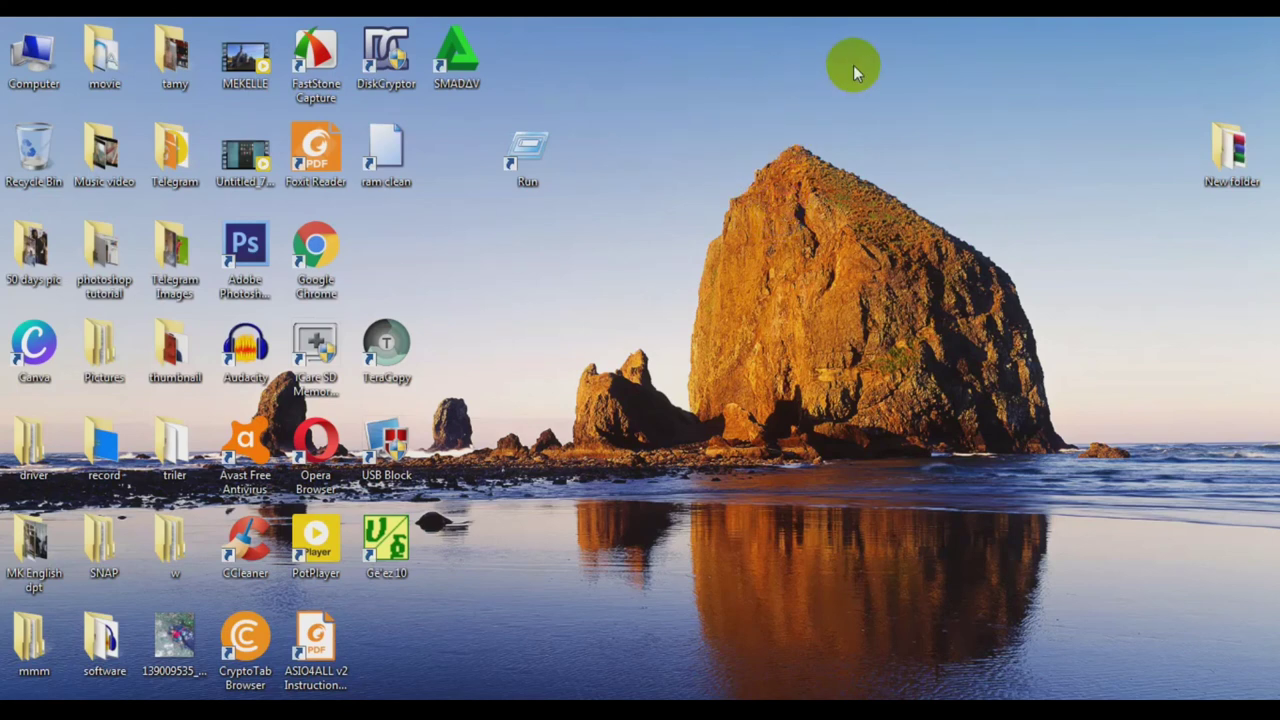
right_click(728, 53)
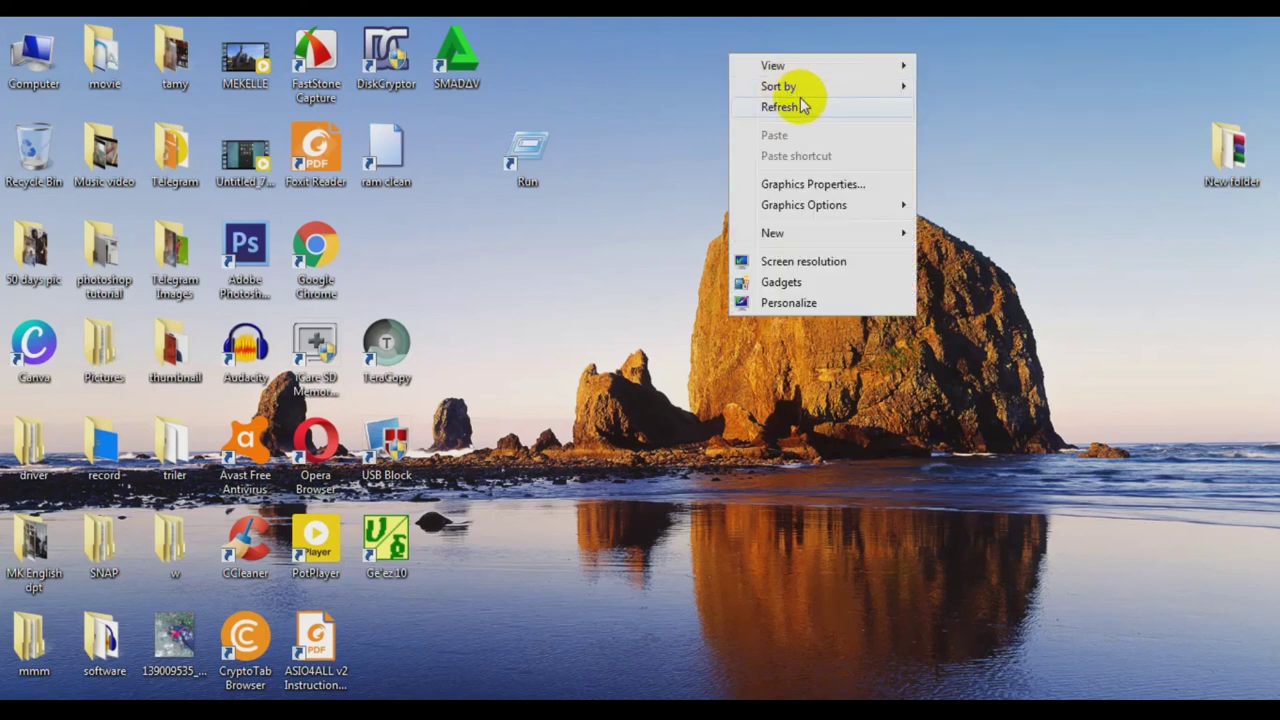
left_click(779, 107)
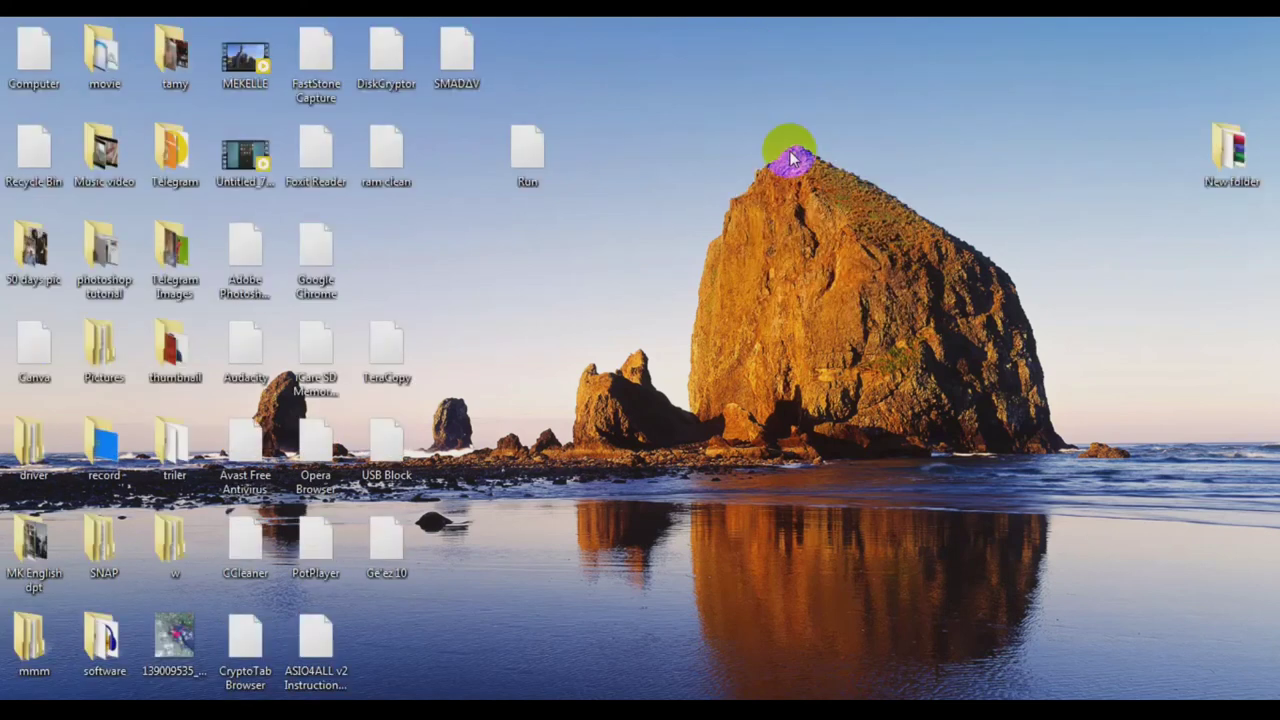